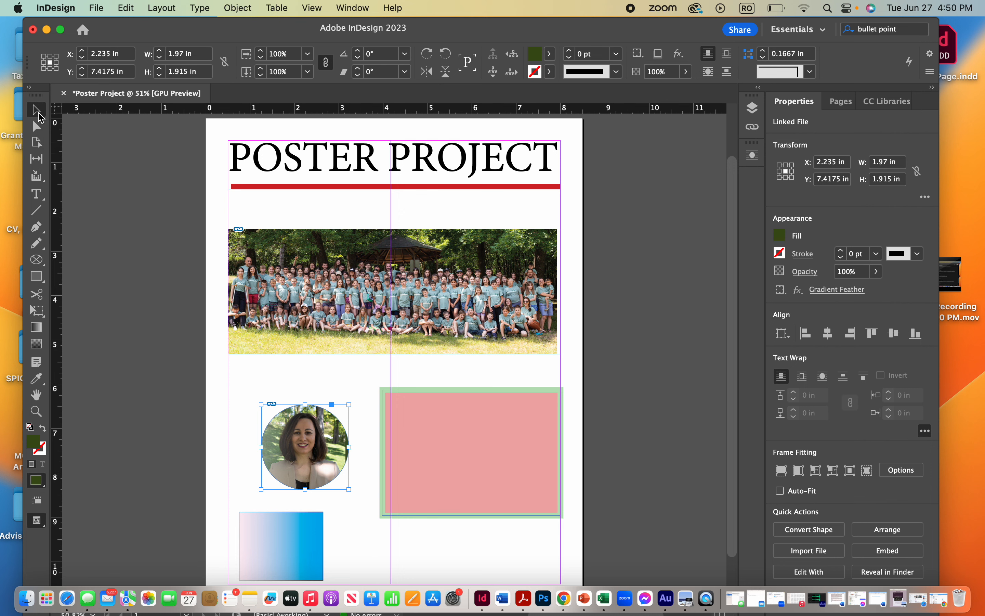
Delete all objects on the poster page, including the title, line, photos and colored shapes
left_click_drag(189, 126, 601, 562)
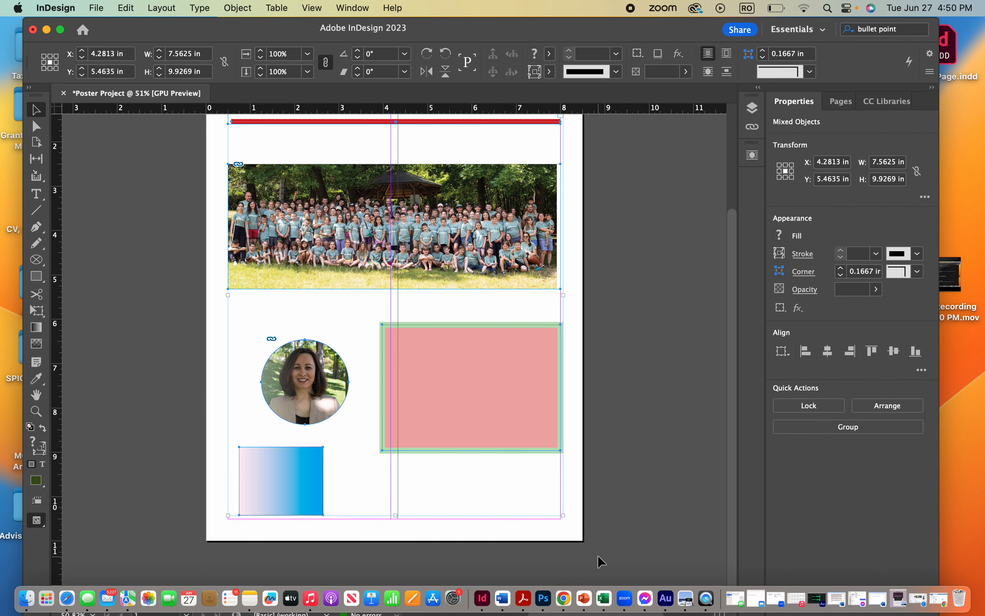
key("Delete")
scroll(601, 562, "up", 2)
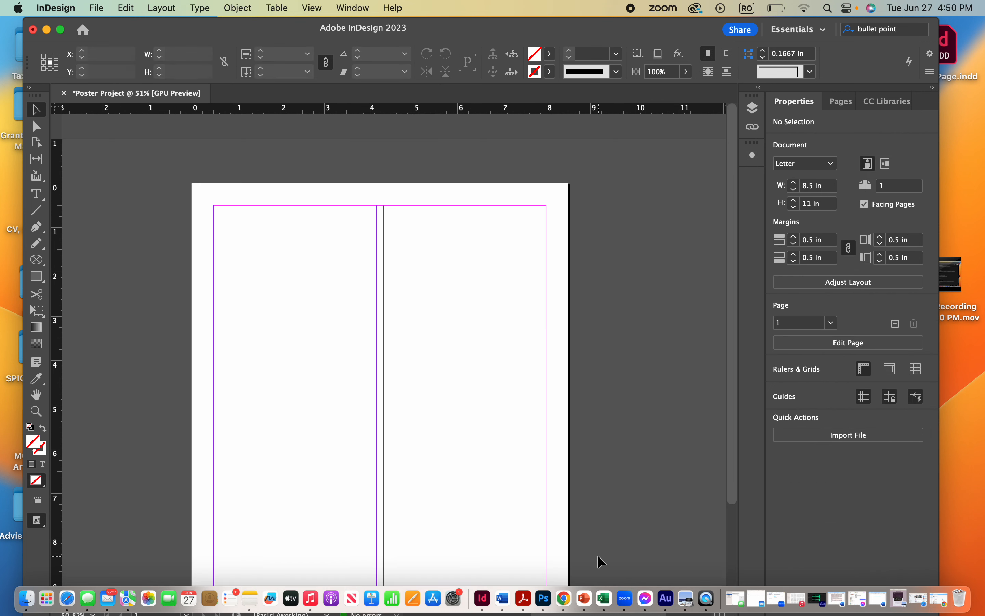
scroll(598, 557, "down", 2)
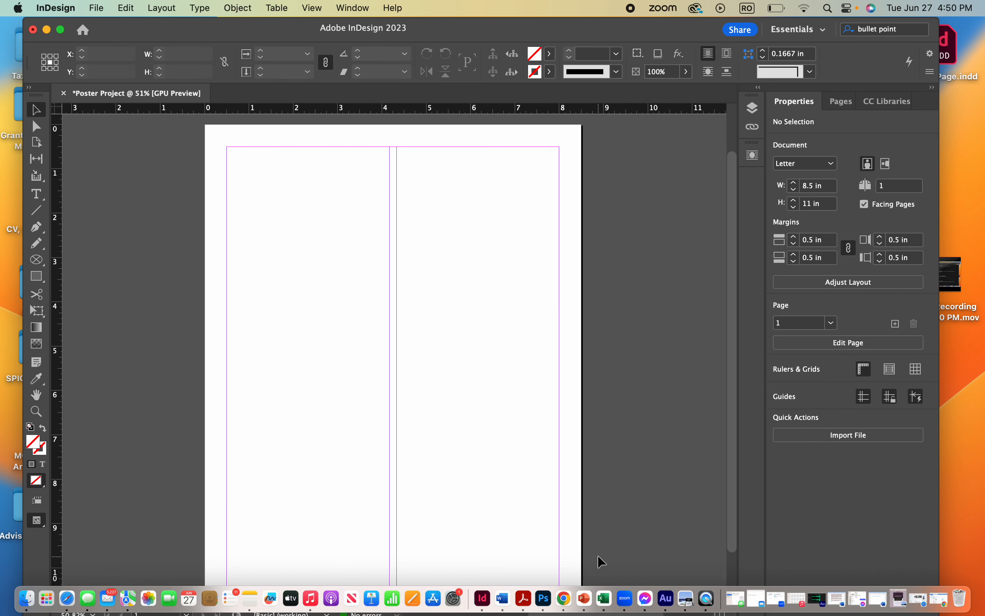
Create a text frame spanning both columns at the page's upper margin and enter the title POSTER PROJECT
left_click(36, 195)
left_click_drag(228, 149, 559, 244)
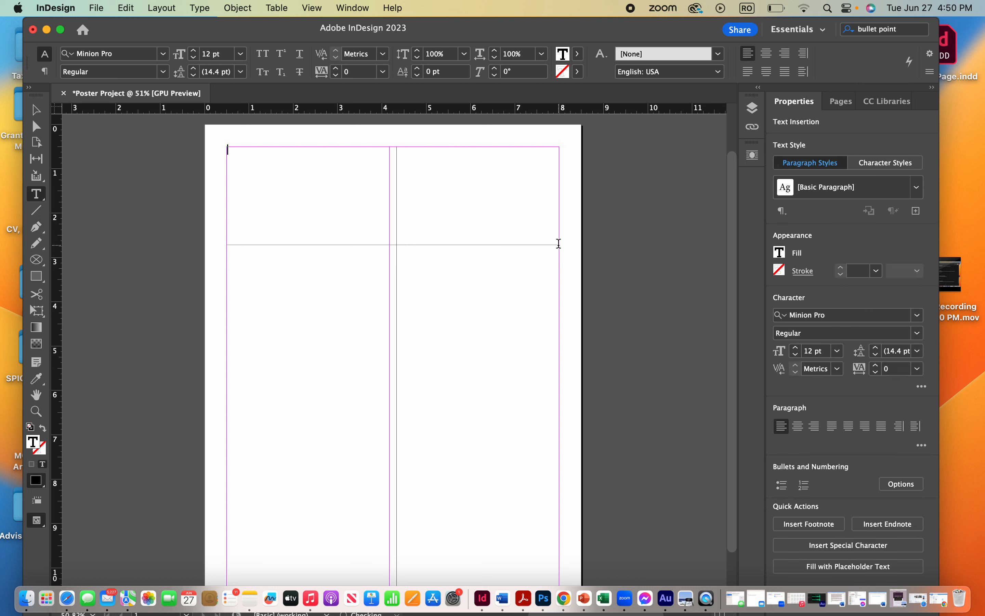
type("POSTER PROJECT")
Enlarge the whole title text in 2 pt increments to 68 pt
key("super+a")
key("super+shift+period")
key("super+shift+period")
key("super+shift+period")
key("super+shift+period")
key("super+shift+period")
key("super+shift+period")
key("super+shift+period")
key("super+shift+period")
key("super+shift+period")
key("super+shift+period")
key("super+shift+period")
key("super+shift+period")
key("super+shift+period")
key("super+shift+period")
key("super+shift+period")
key("super+shift+period")
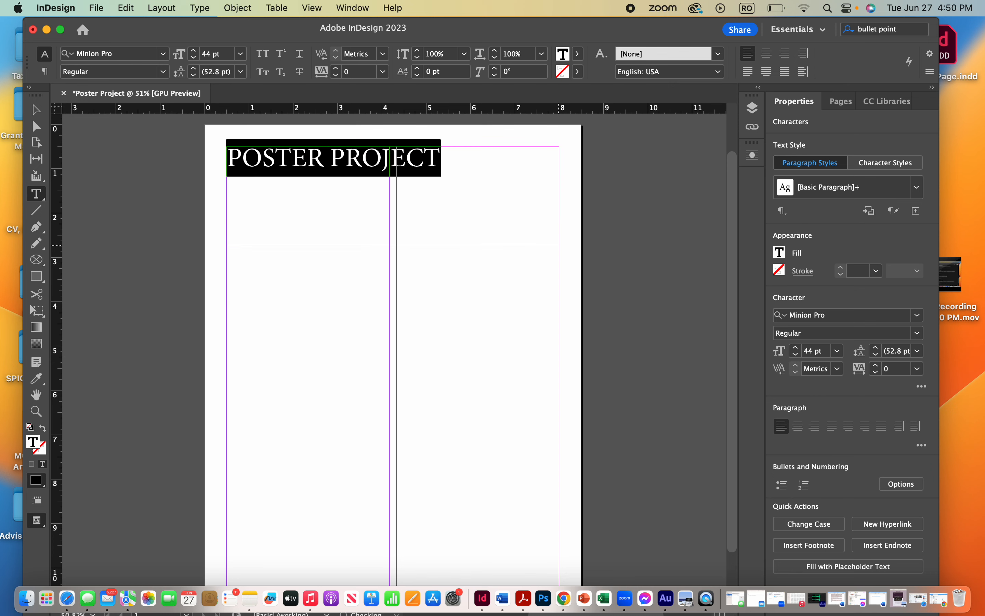
key("super+shift+period")
key("super+shift+period")
key("super+shift+period")
key("super+shift+period")
key("super+shift+period")
key("super+shift+period")
key("super+shift+period")
key("super+shift+period")
key("super+shift+period")
key("super+shift+period")
key("super+shift+period")
key("super+shift+period")
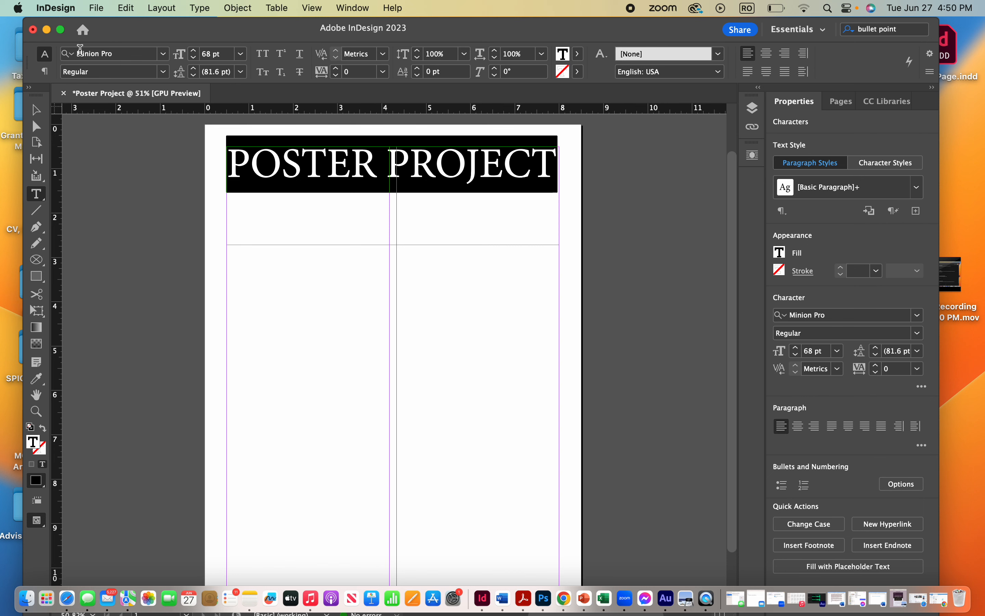
Set the title's font to Forma DJR Text and its size to 60 pt
left_click(164, 54)
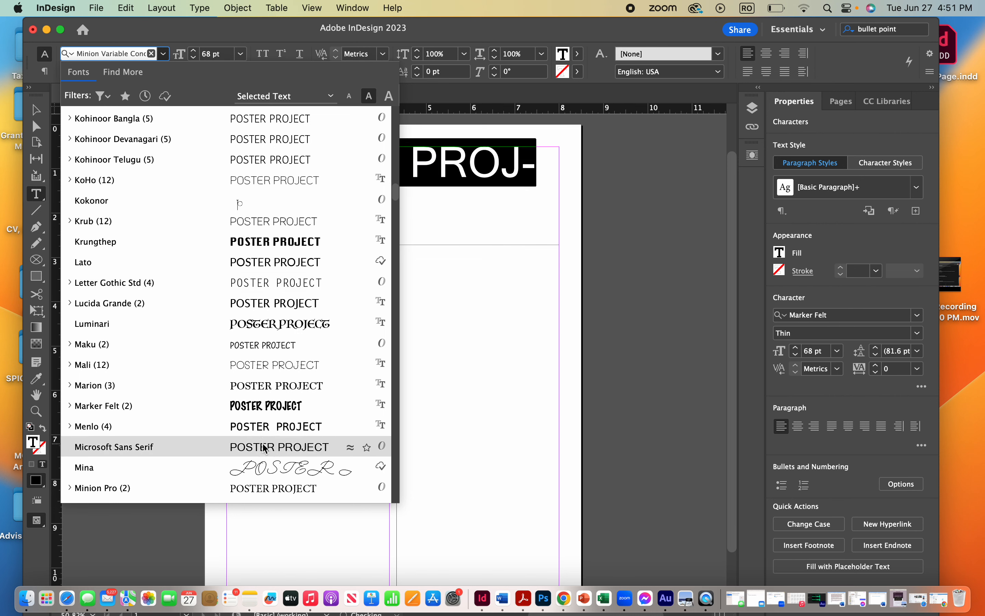
scroll(263, 446, "up", 20)
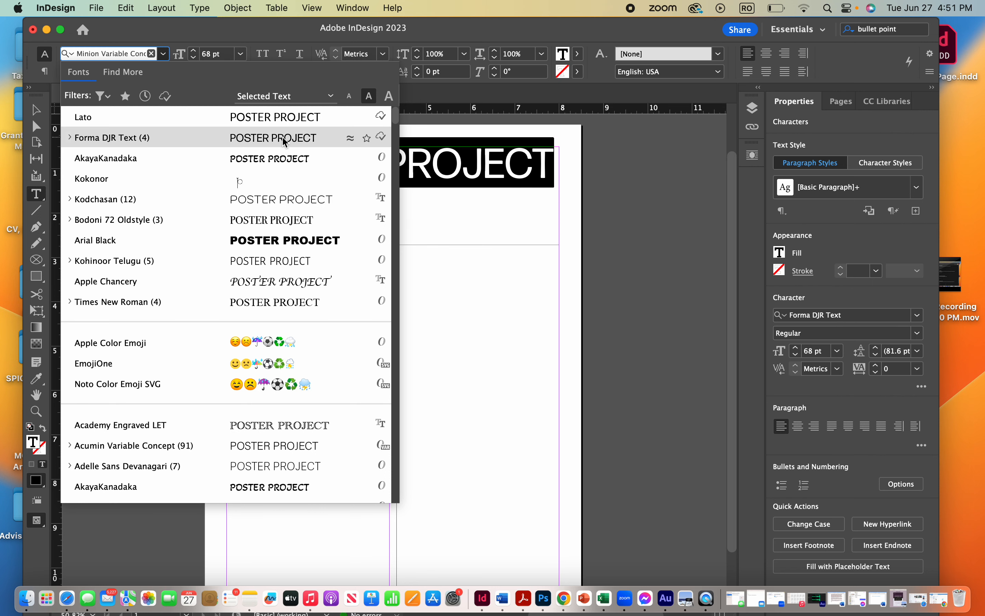
left_click(283, 140)
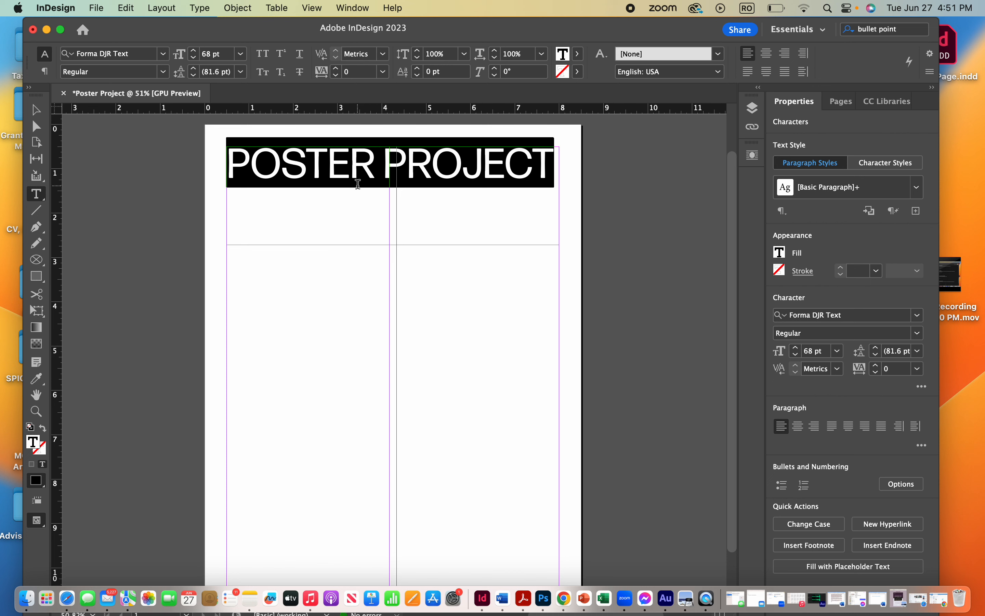
left_click(241, 54)
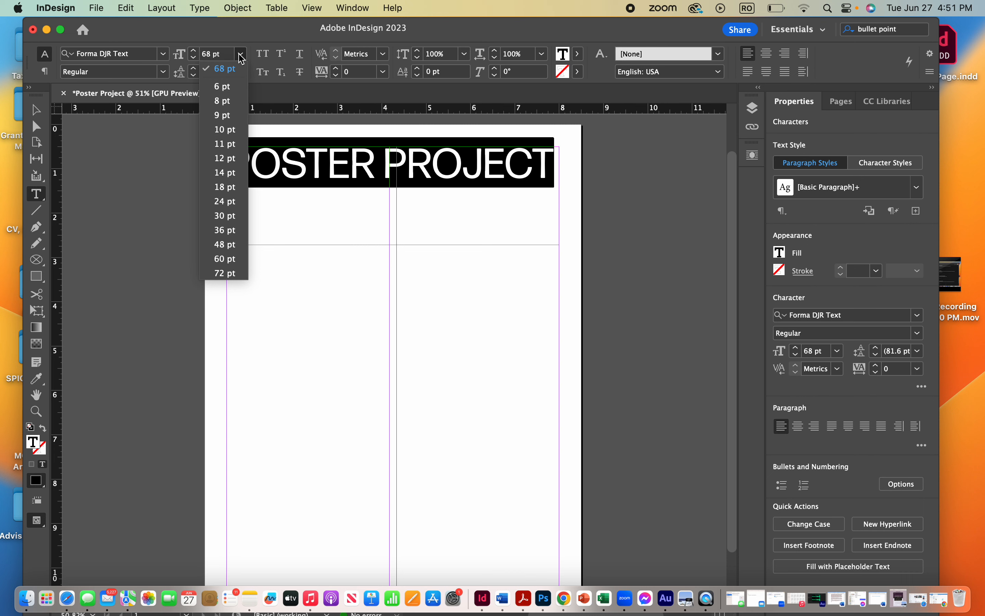
left_click(224, 258)
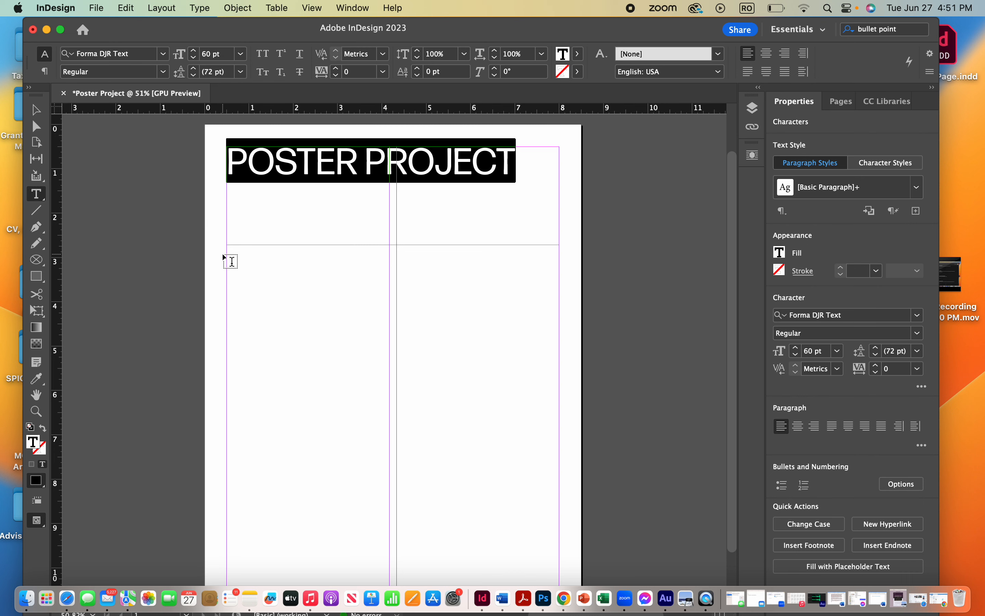
Break the title onto two lines before PROJECT and set its leading to 60 pt
left_click(365, 156)
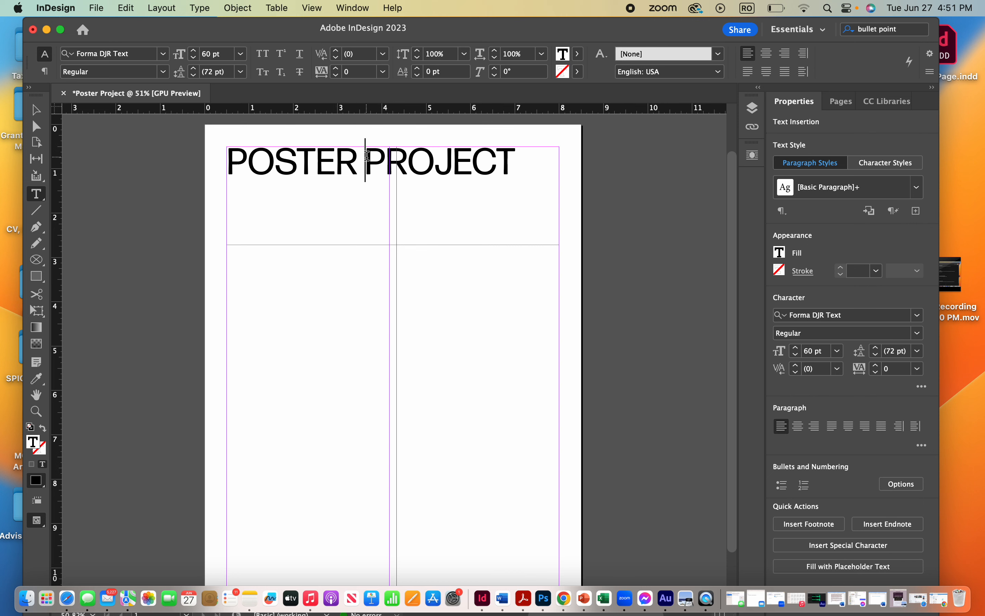
key("Return")
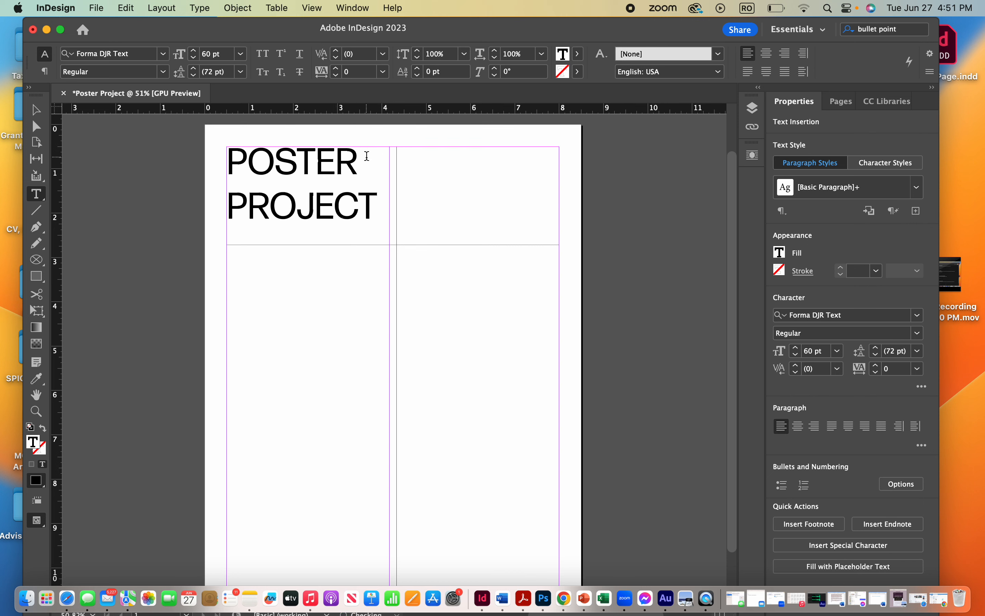
left_click_drag(380, 206, 226, 160)
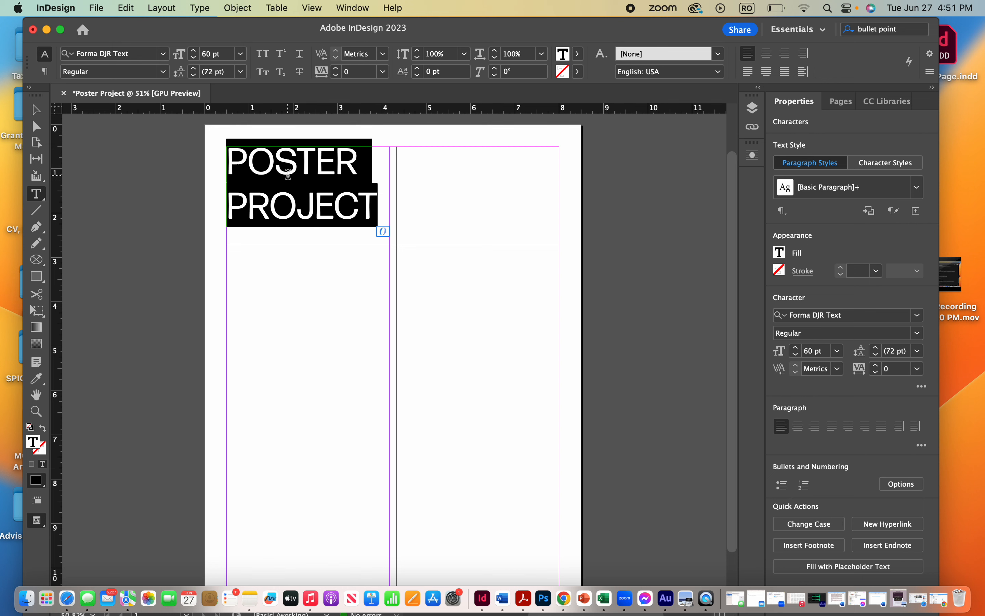
left_click(240, 72)
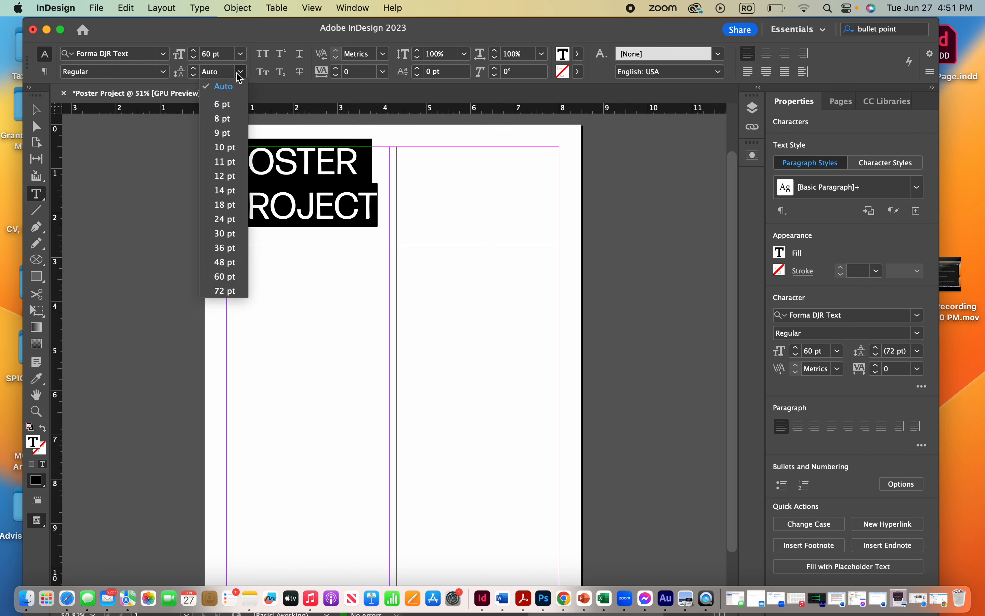
left_click(223, 263)
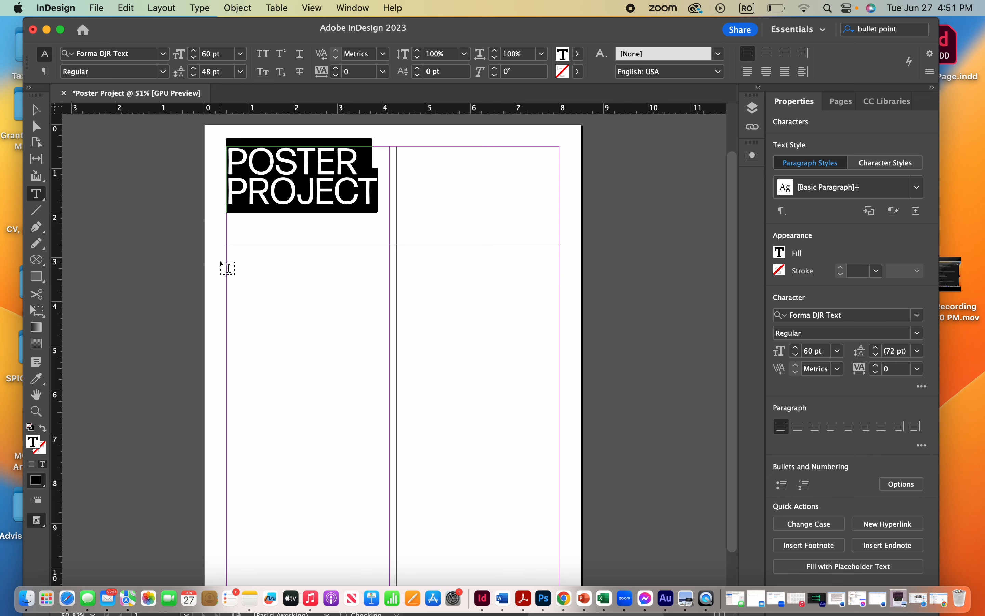
left_click(241, 76)
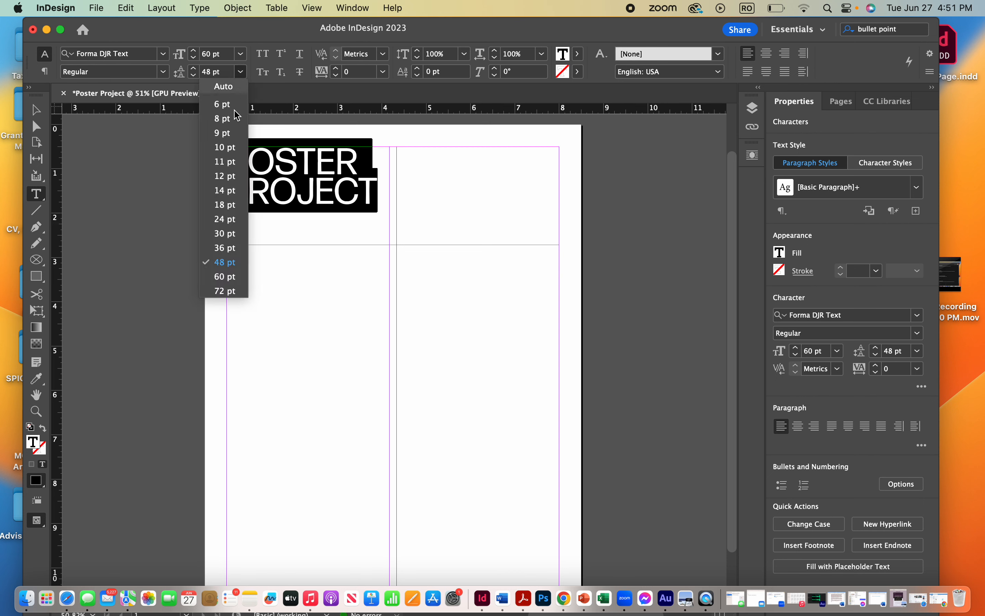
left_click(227, 277)
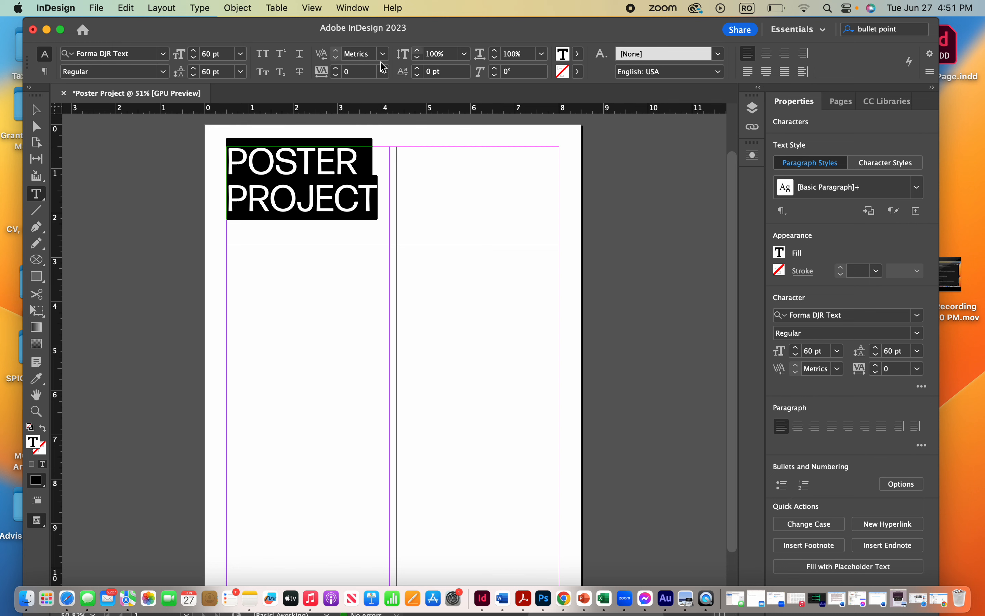
Center the title text and remove the line break so both words share one line
left_click(765, 54)
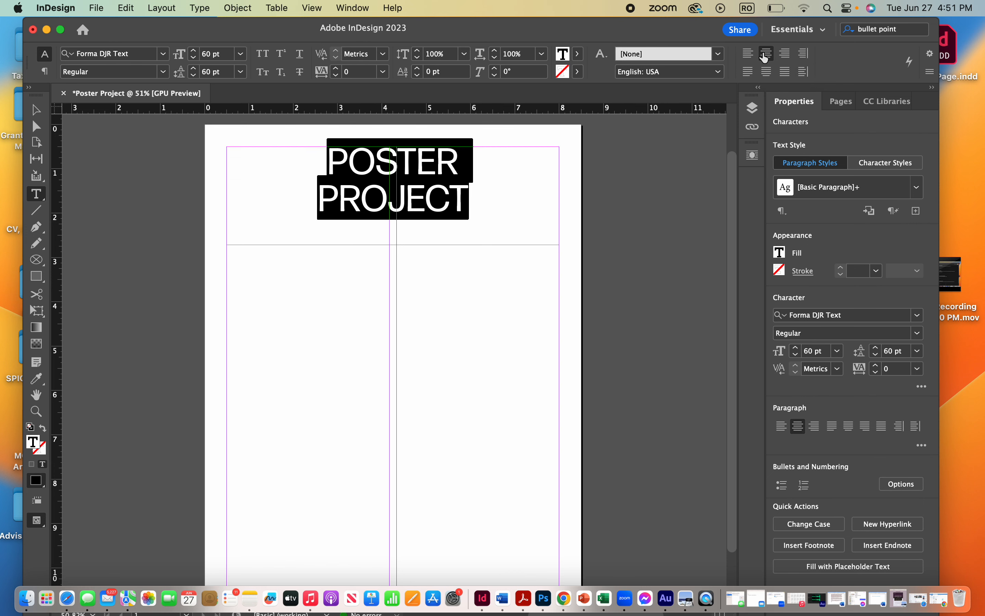
left_click(392, 184)
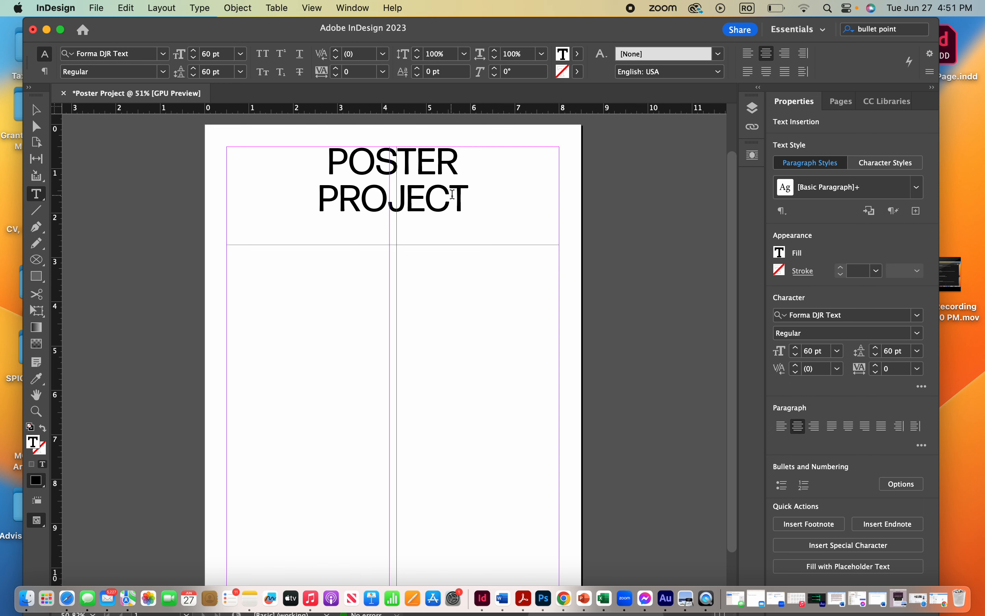
left_click(320, 199)
key("BackSpace")
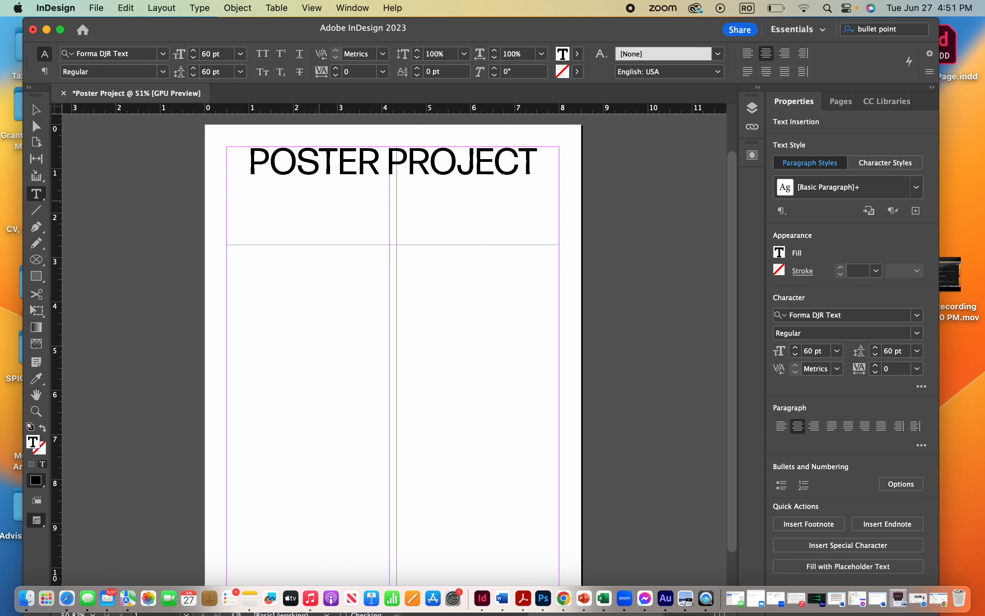
Fill the title text with the red C=15 M=100 Y=100 swatch
left_click_drag(537, 166, 227, 144)
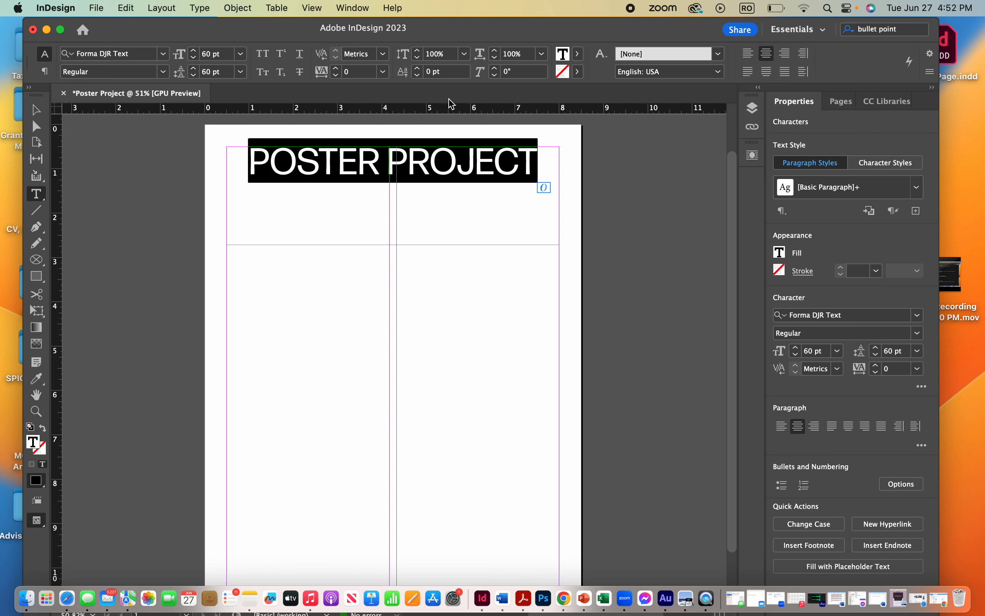
left_click(578, 54)
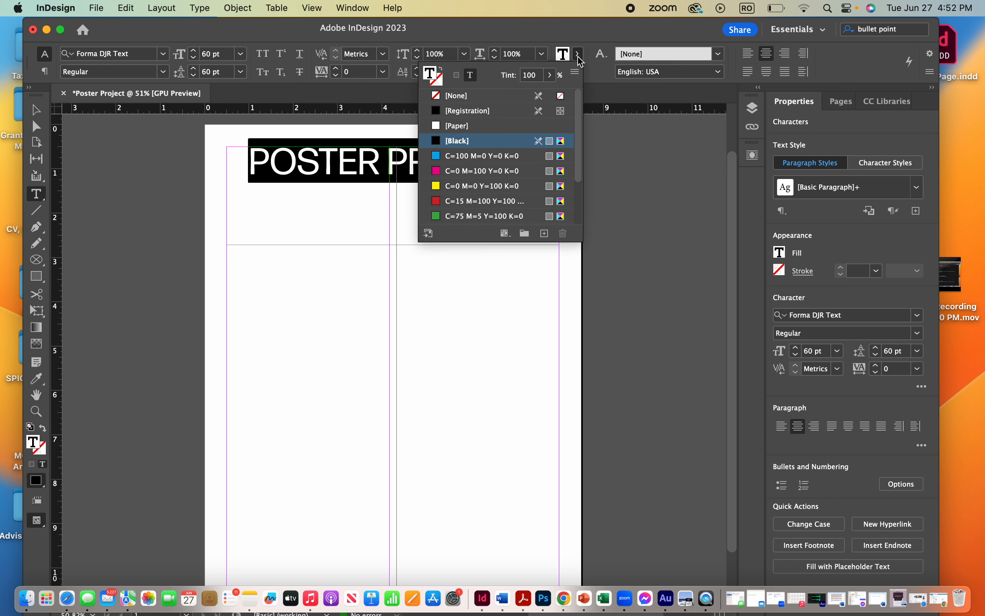
left_click(443, 201)
left_click(437, 299)
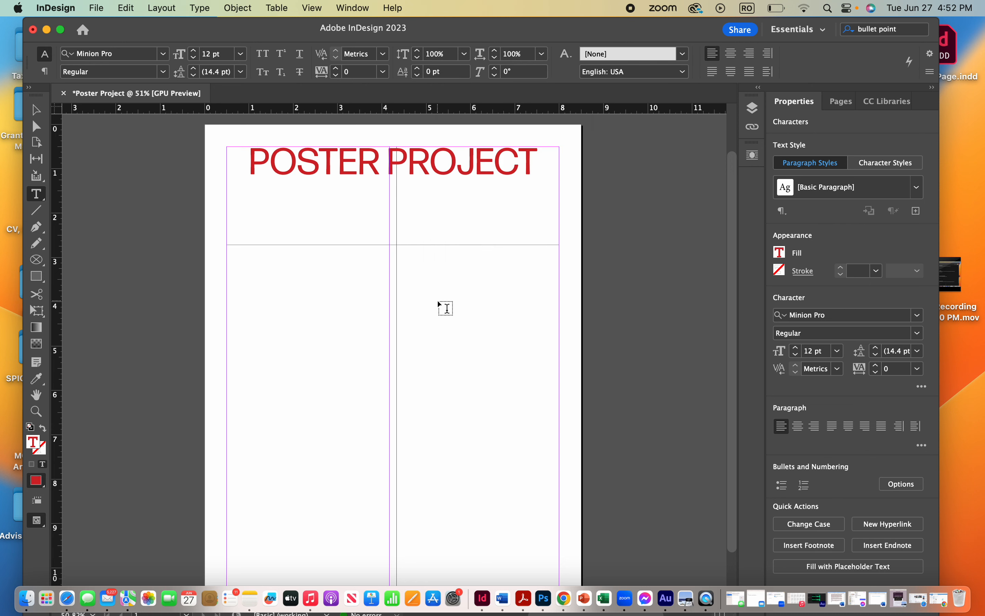
Give the title text a cyan C=100 M=0 Y=0 K=0 stroke
left_click_drag(532, 163, 249, 163)
left_click(577, 73)
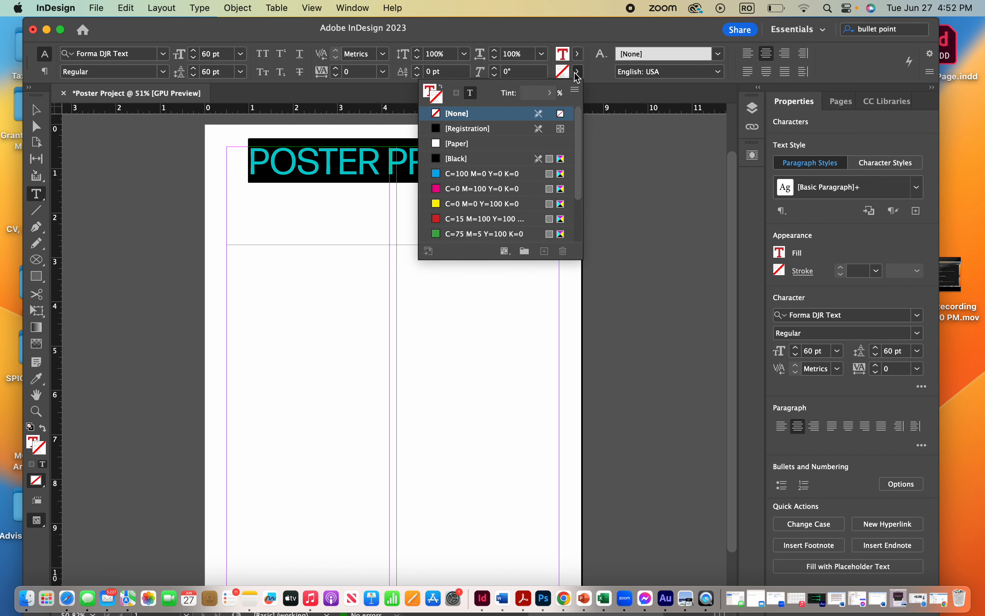
left_click(431, 175)
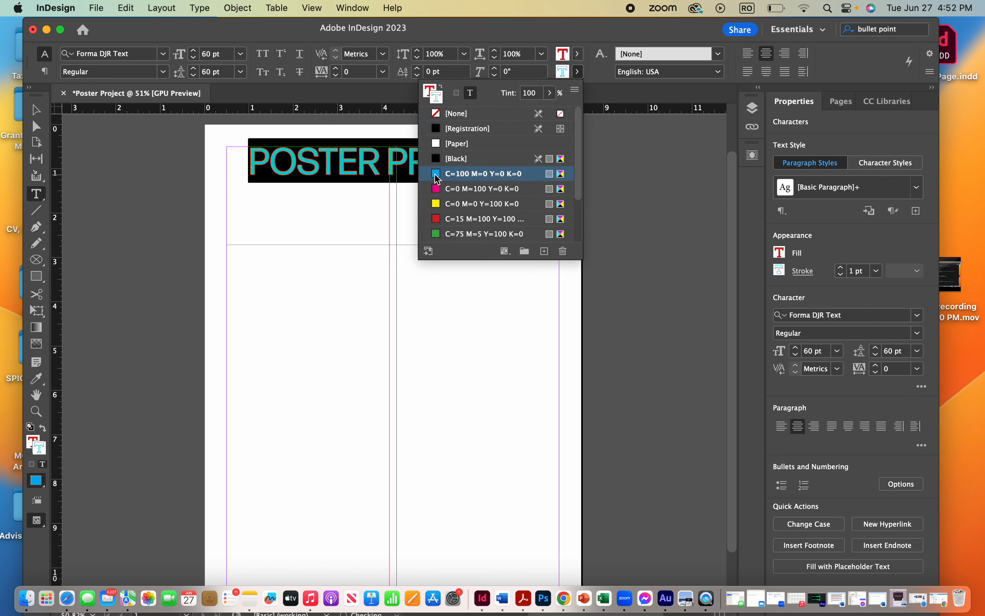
left_click(599, 167)
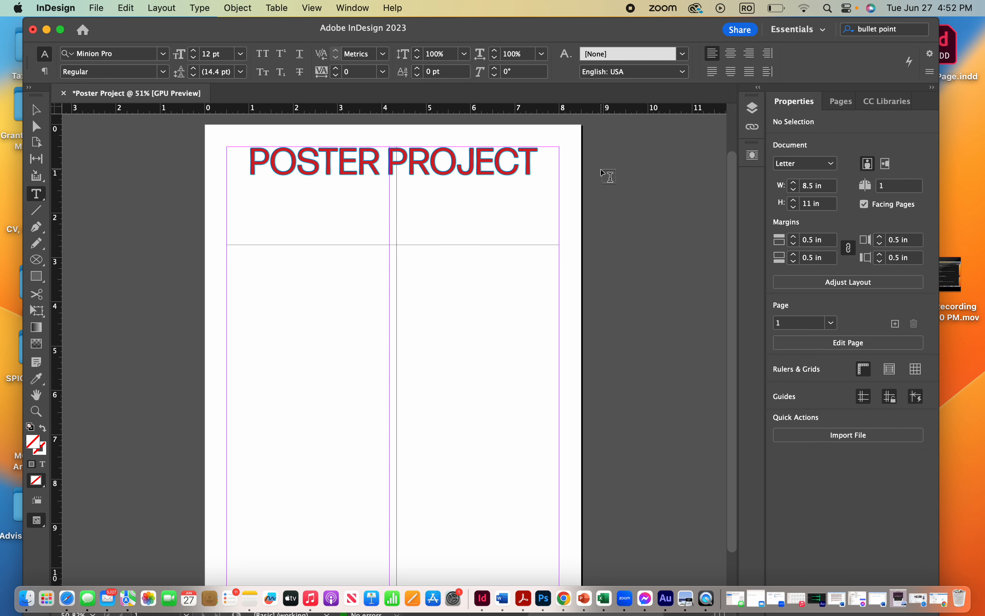
Set the stroke weight of the title text to 3 pt
left_click_drag(537, 160, 251, 156)
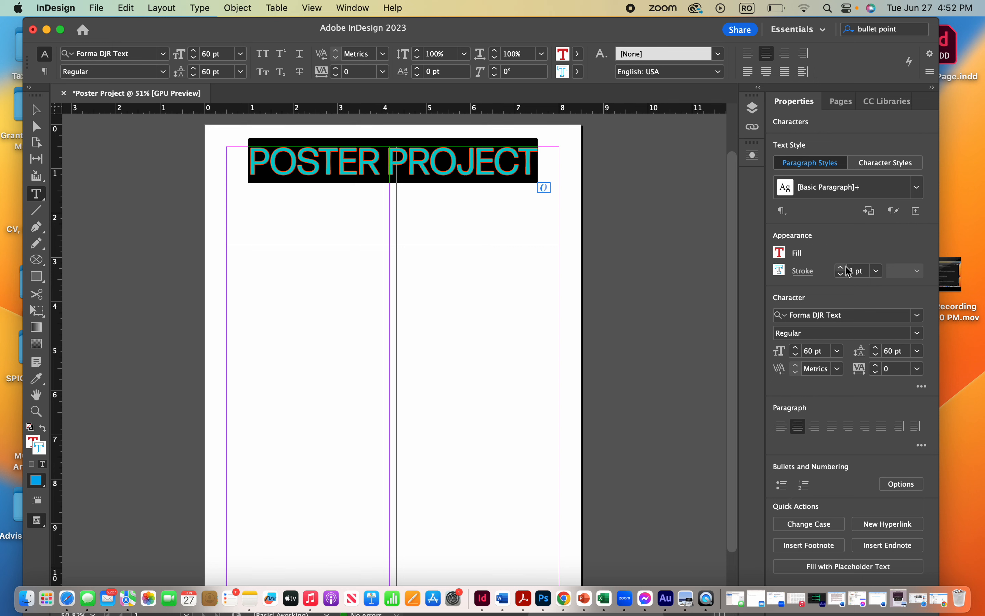
left_click(877, 271)
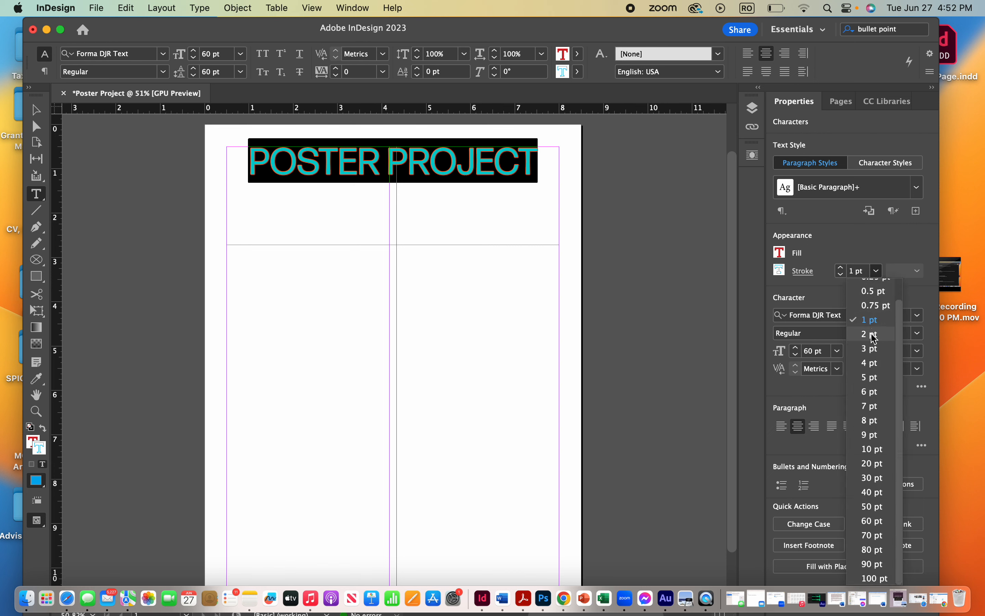
left_click(871, 348)
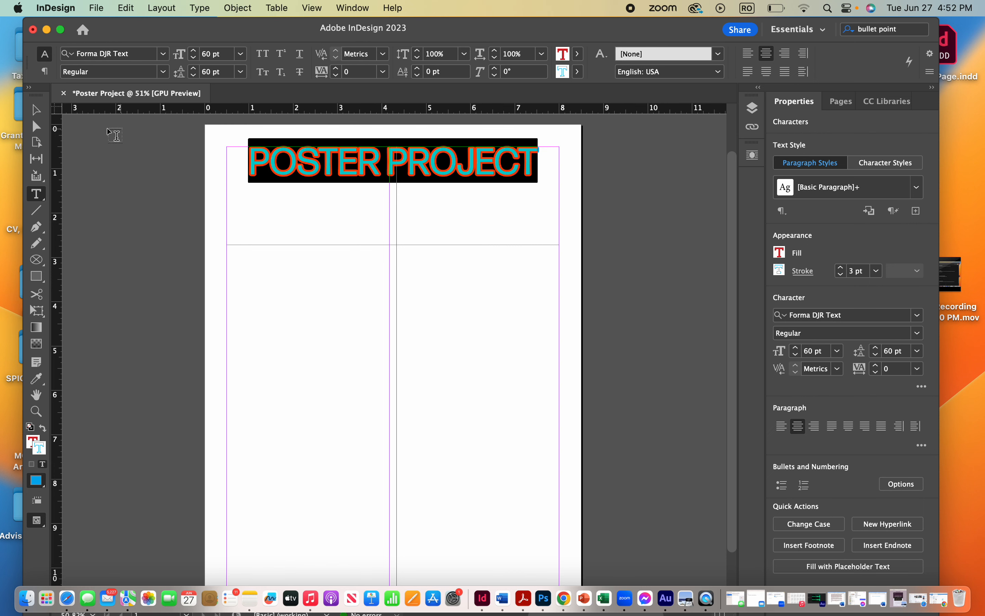
Shorten the title's text frame from its lower edge to a height of about 1.04 in
left_click(37, 109)
left_click(180, 248)
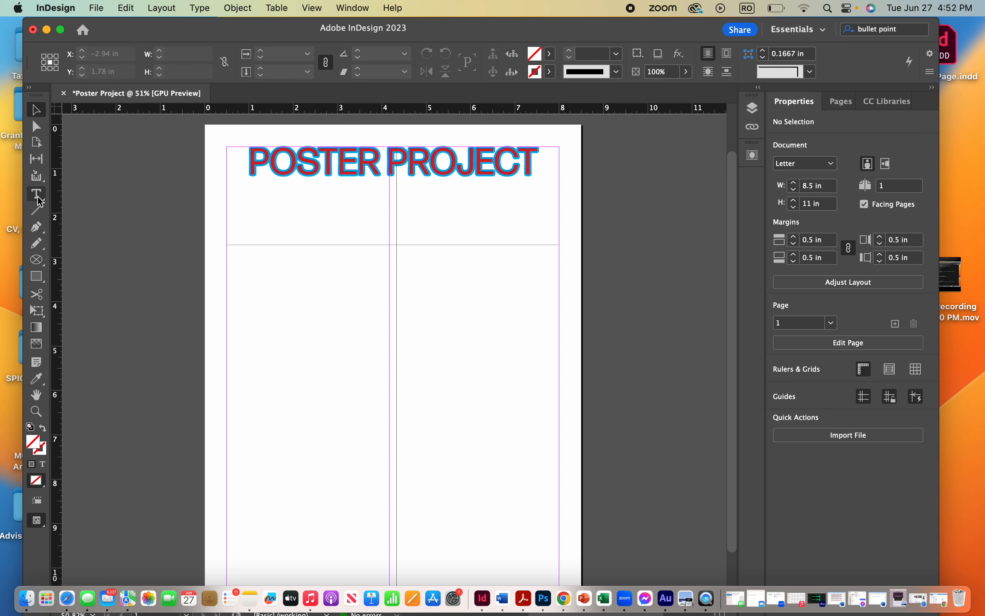
left_click(358, 242)
left_click_drag(393, 244, 393, 192)
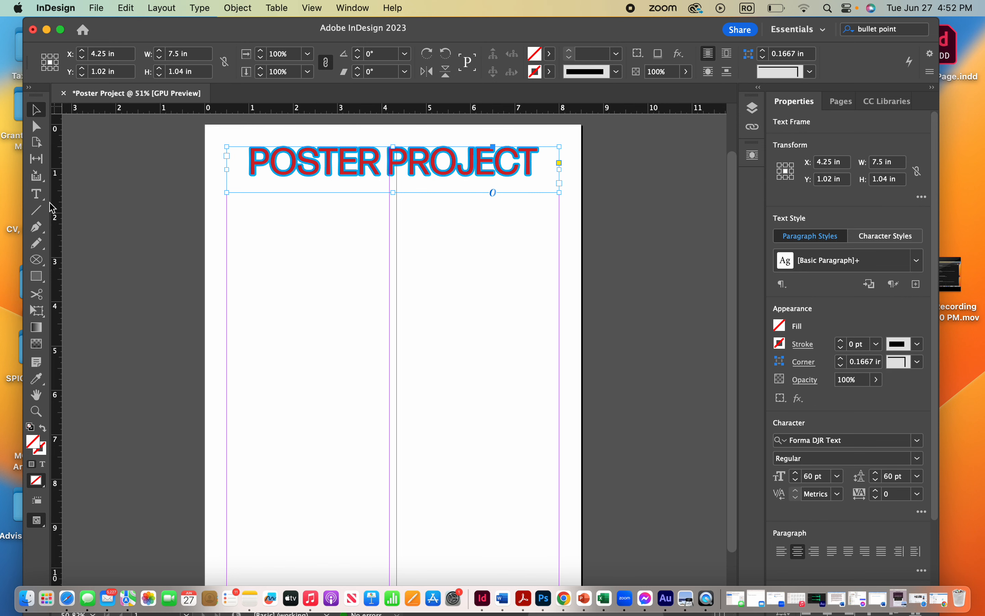
Create a text frame spanning both columns below the title and fill it with placeholder text
left_click(36, 194)
left_click_drag(226, 207, 562, 396)
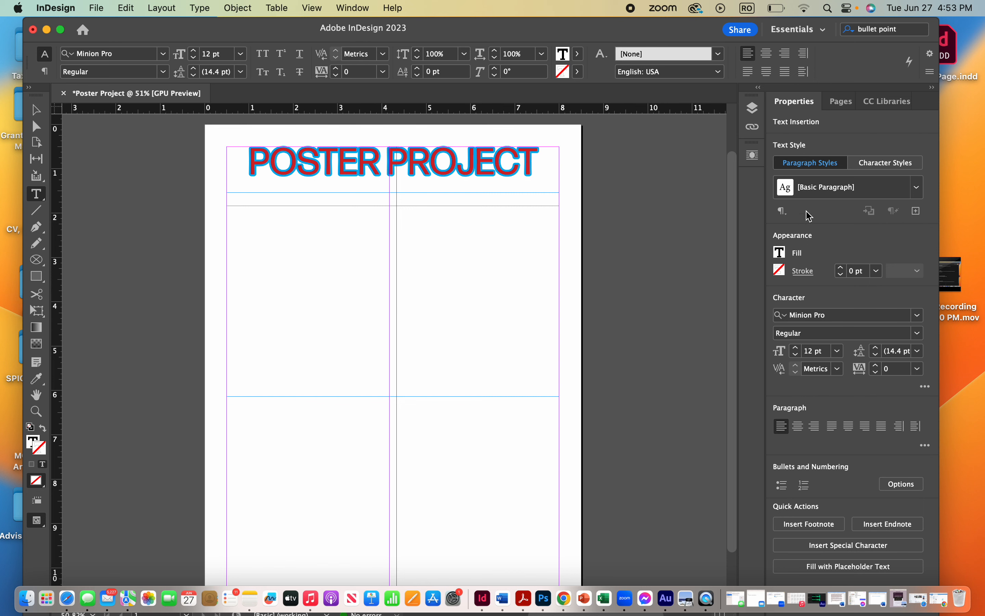
left_click(842, 566)
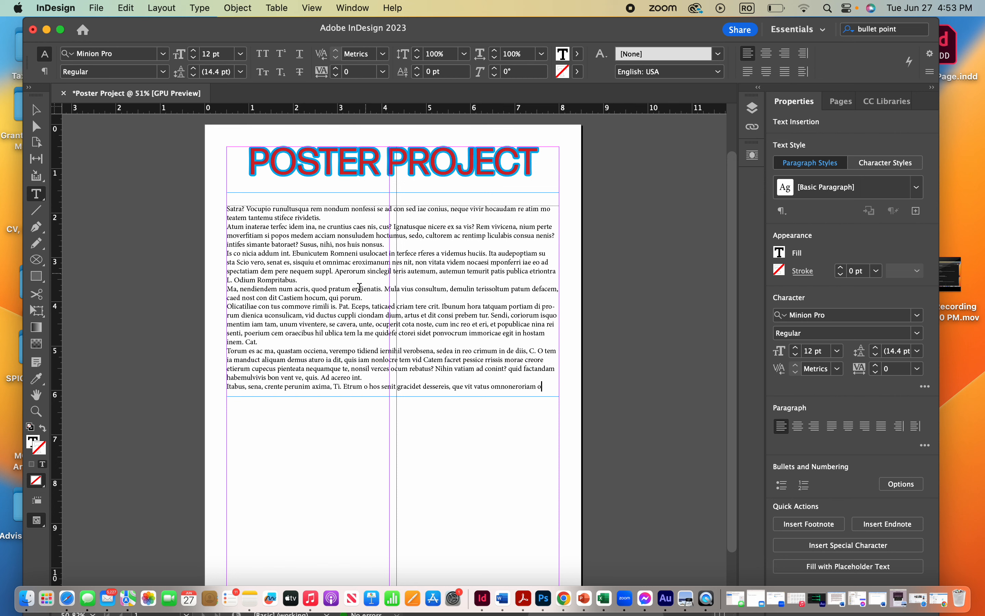
left_click(456, 320)
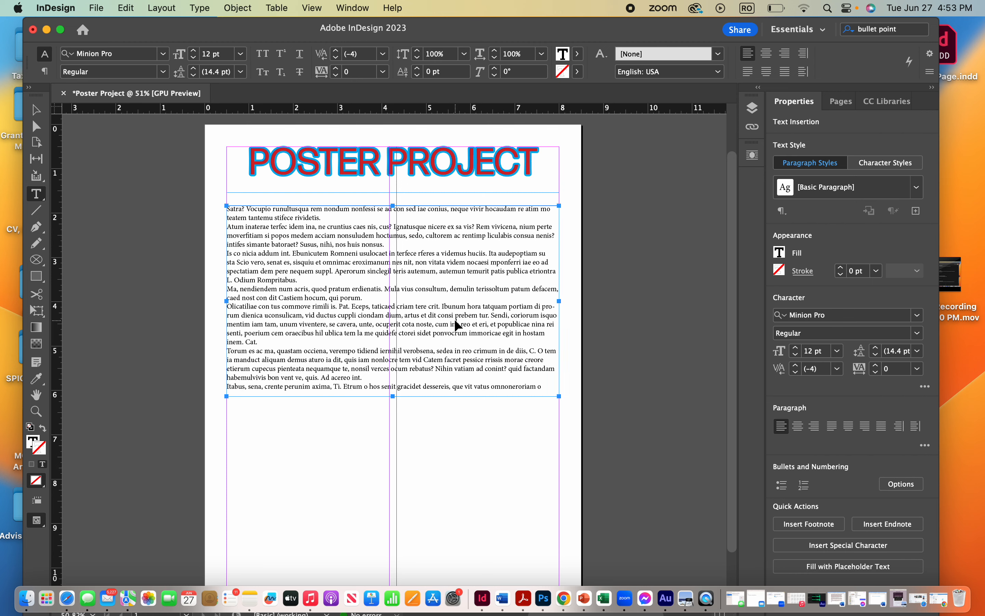
Split the body text frame into 2 columns through its text frame options
key("super+a")
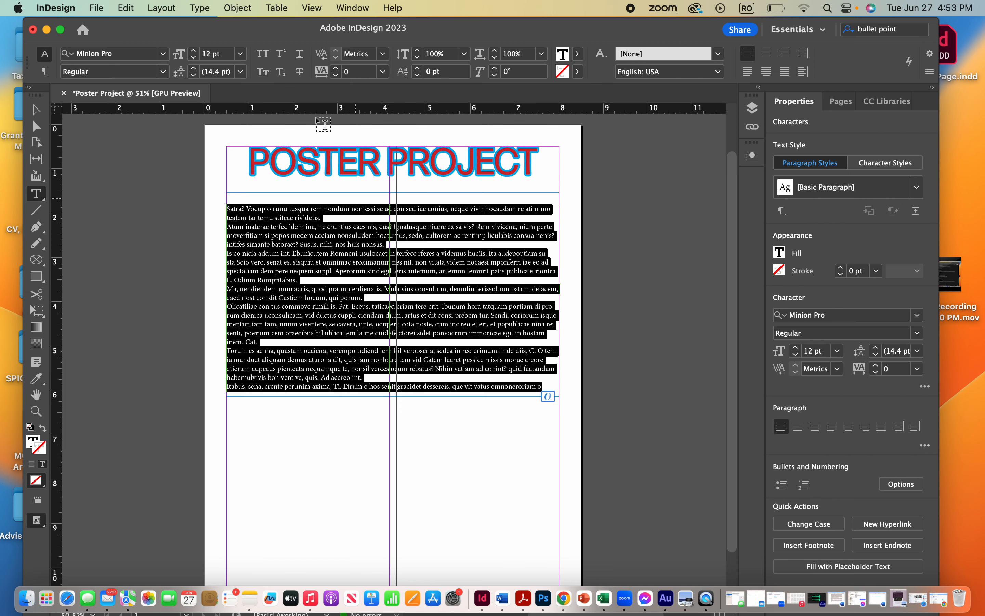
left_click(242, 10)
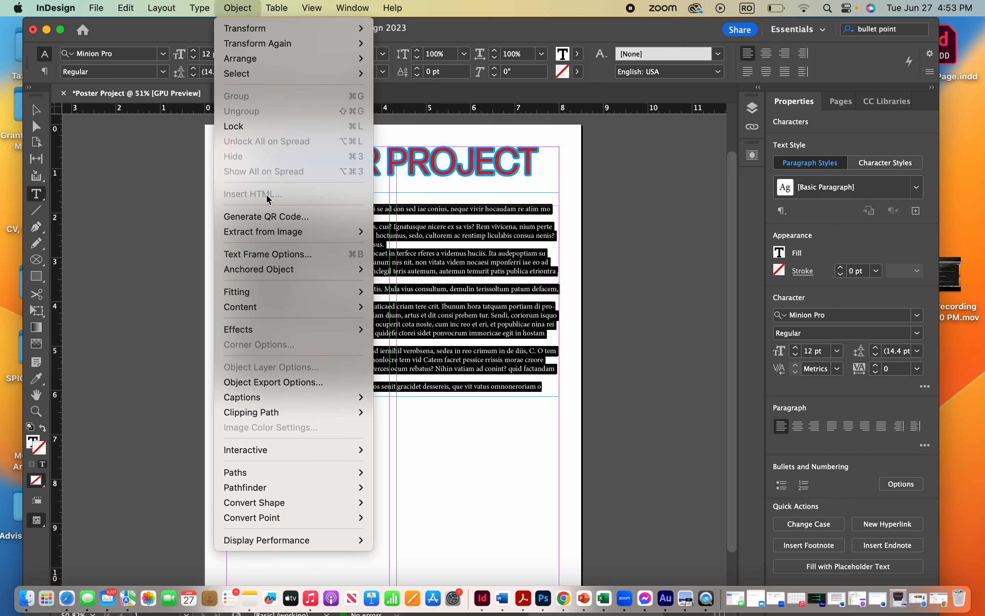
left_click(265, 254)
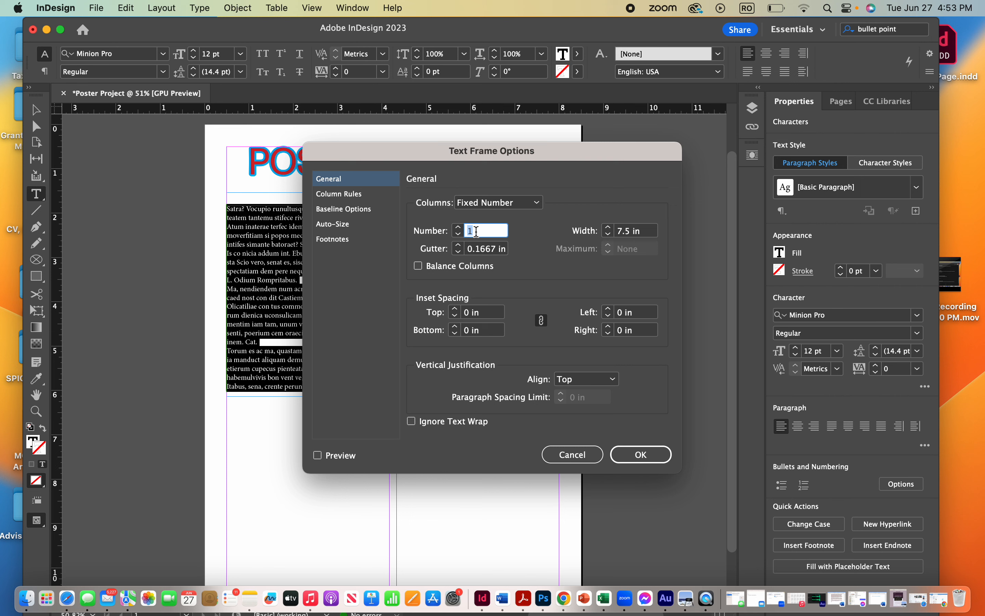
type("2")
left_click(625, 454)
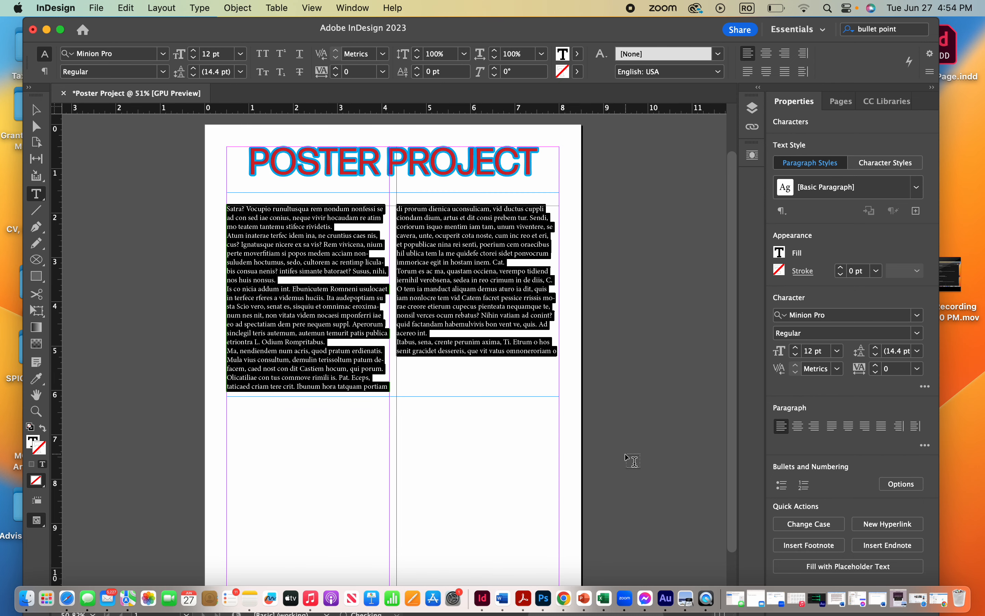
left_click(645, 273)
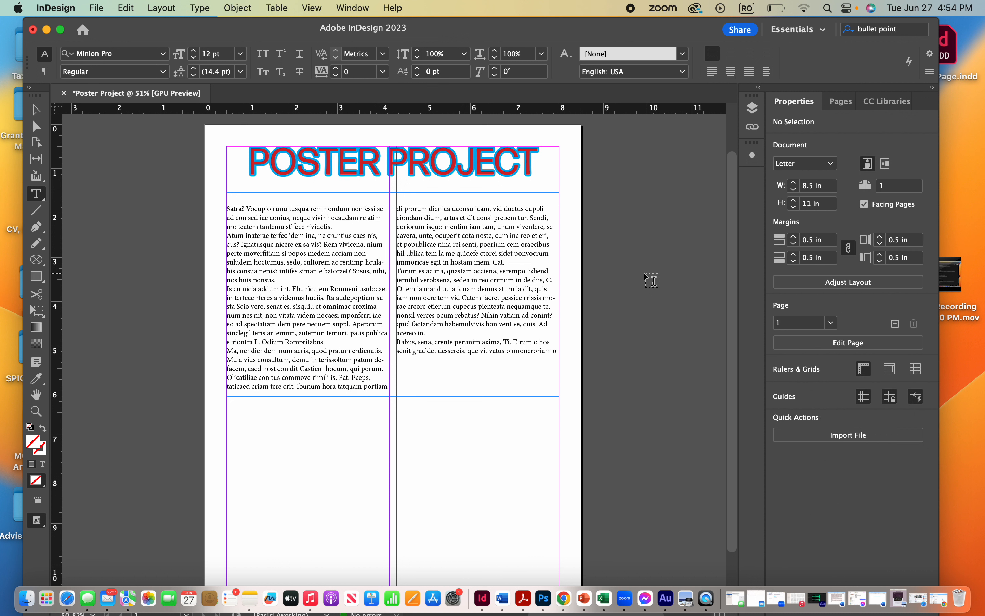
Set the font of all the body text to Times New Roman Regular
left_click(365, 372)
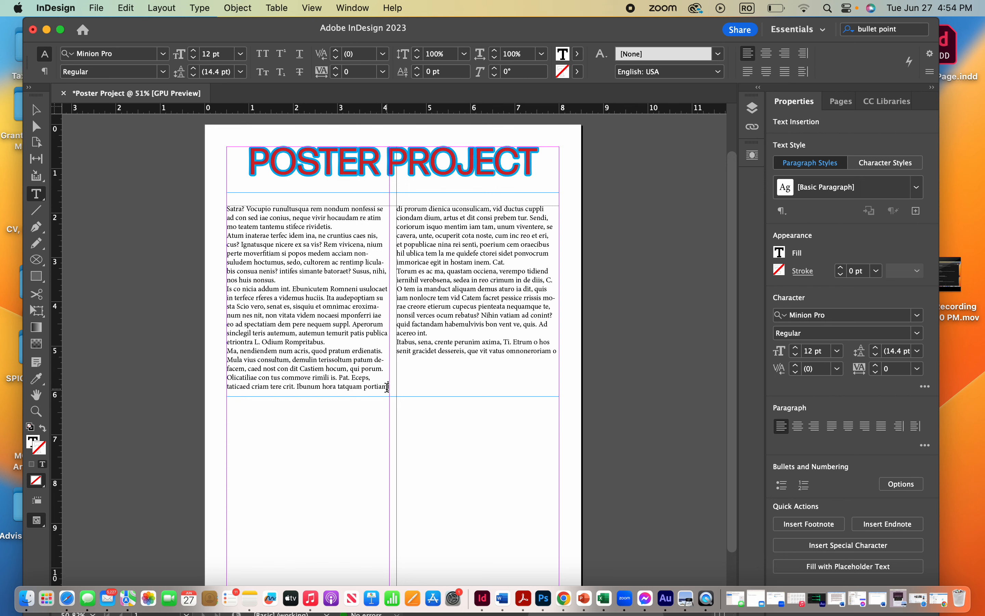
key("super+a")
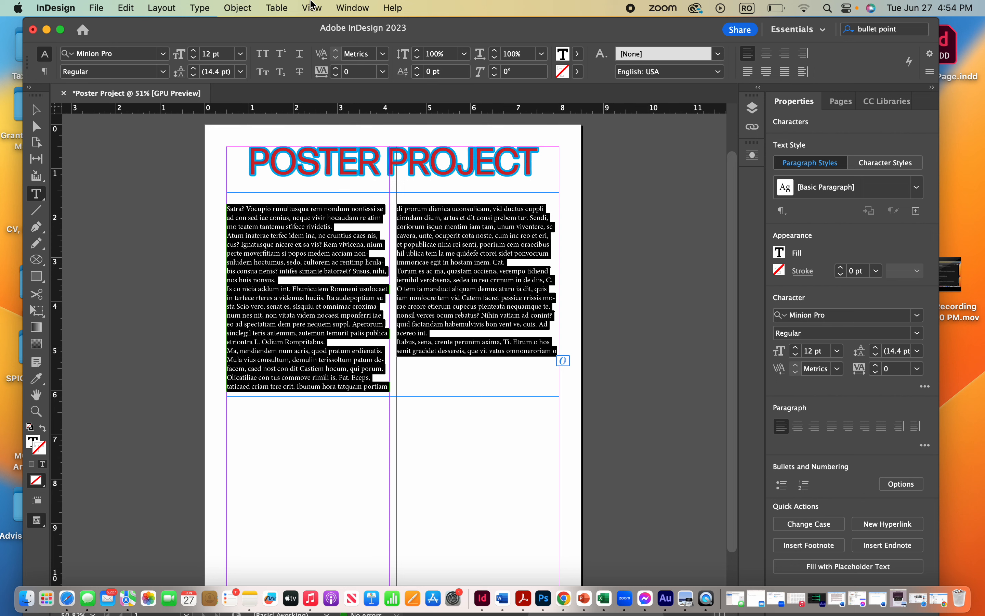
left_click(45, 72)
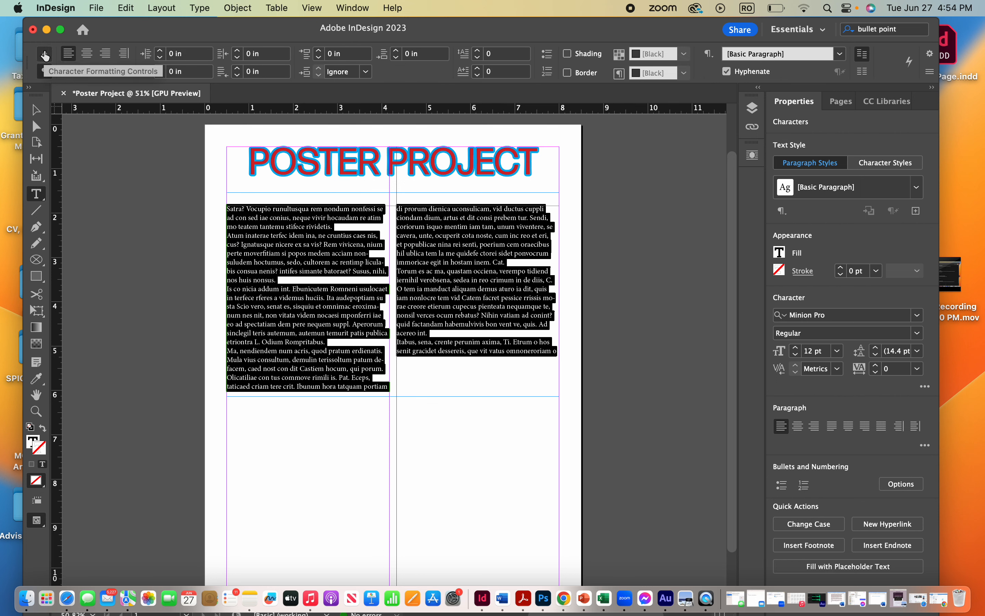
left_click(45, 54)
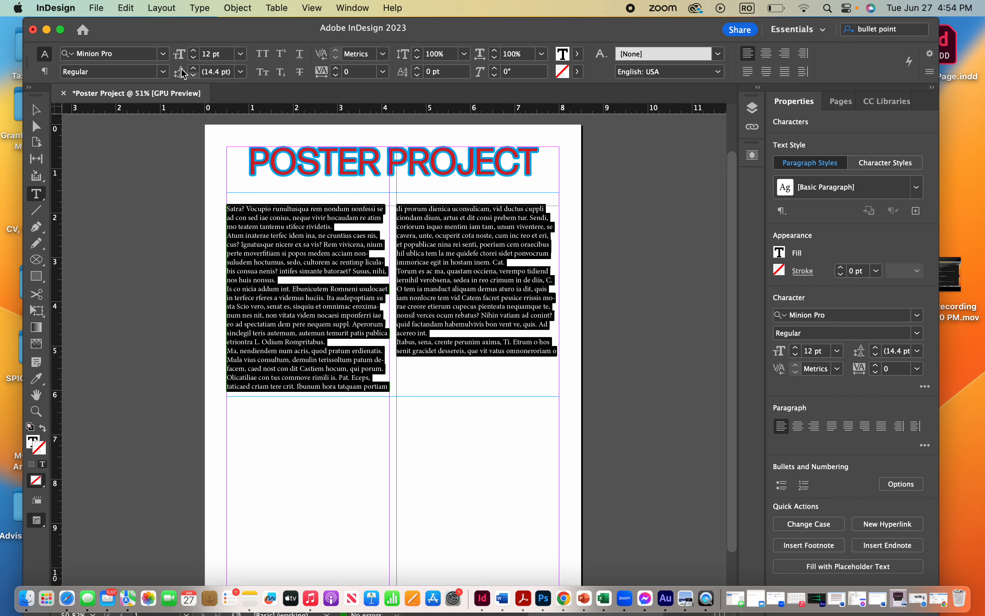
left_click(163, 54)
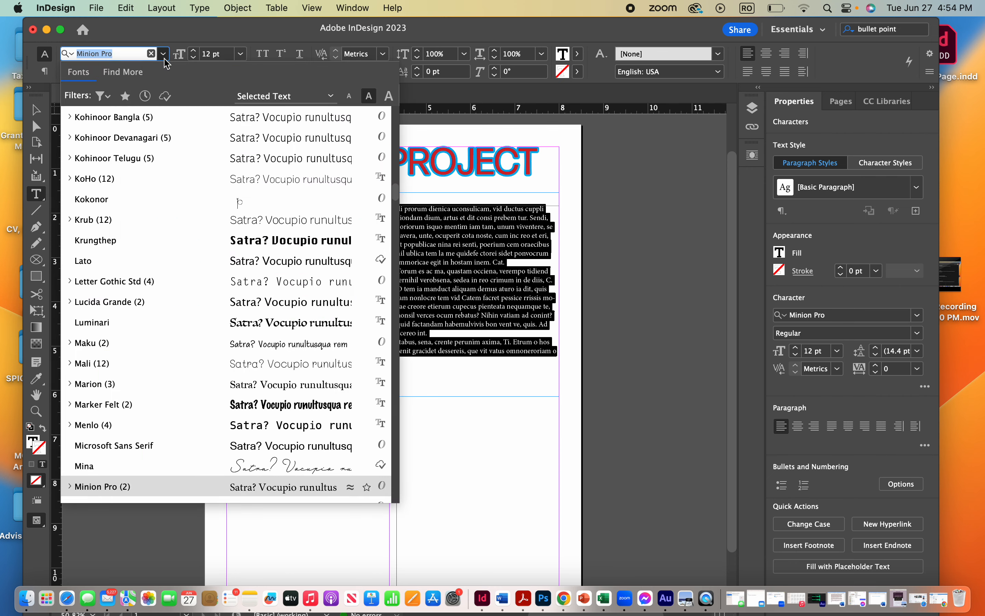
type("tiMES")
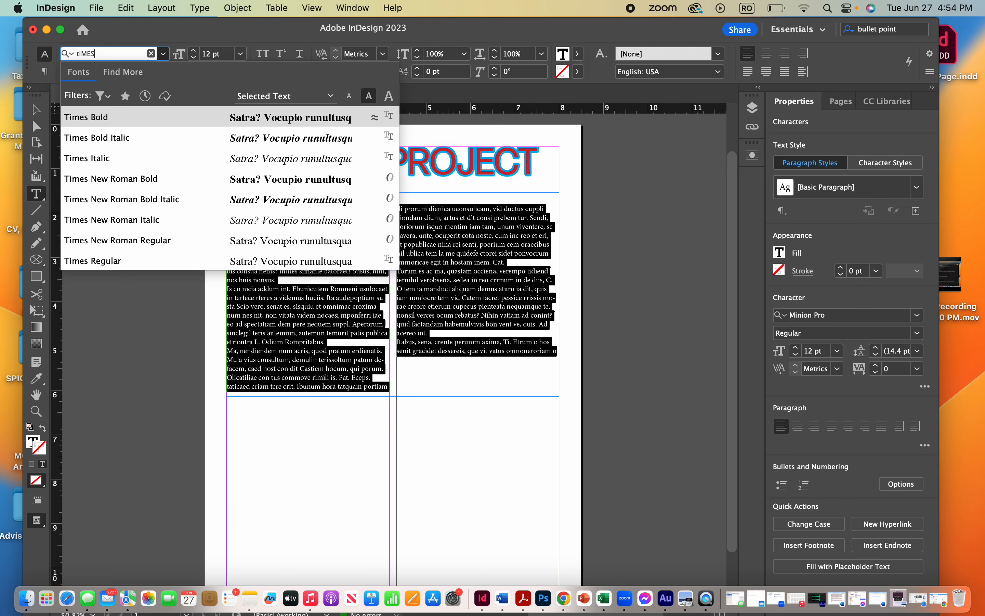
left_click(167, 238)
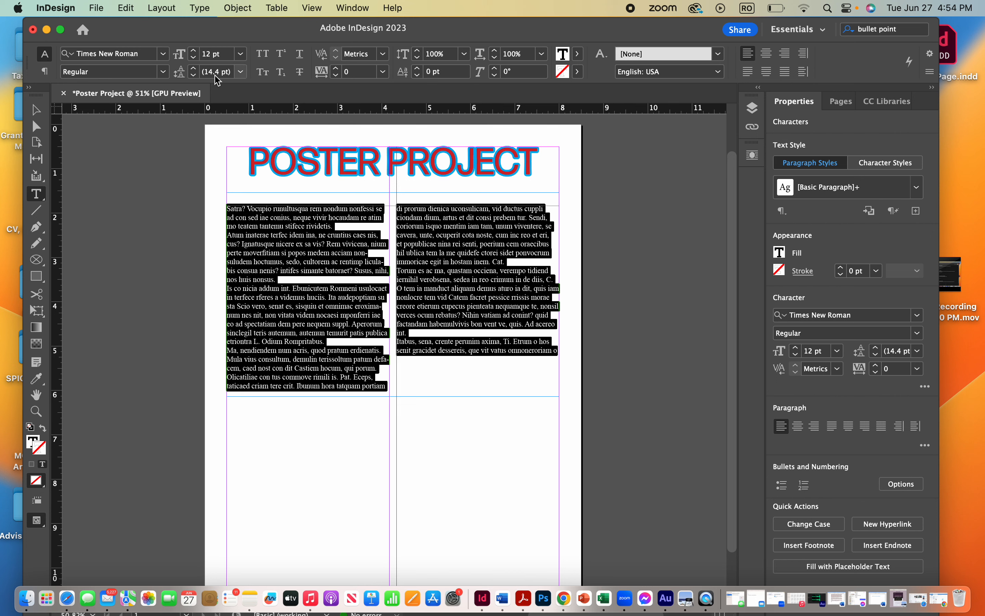
Justify the body text with the last line aligned left and shorten its frame from the lower edge to a height of about 3.86 in
left_click(241, 73)
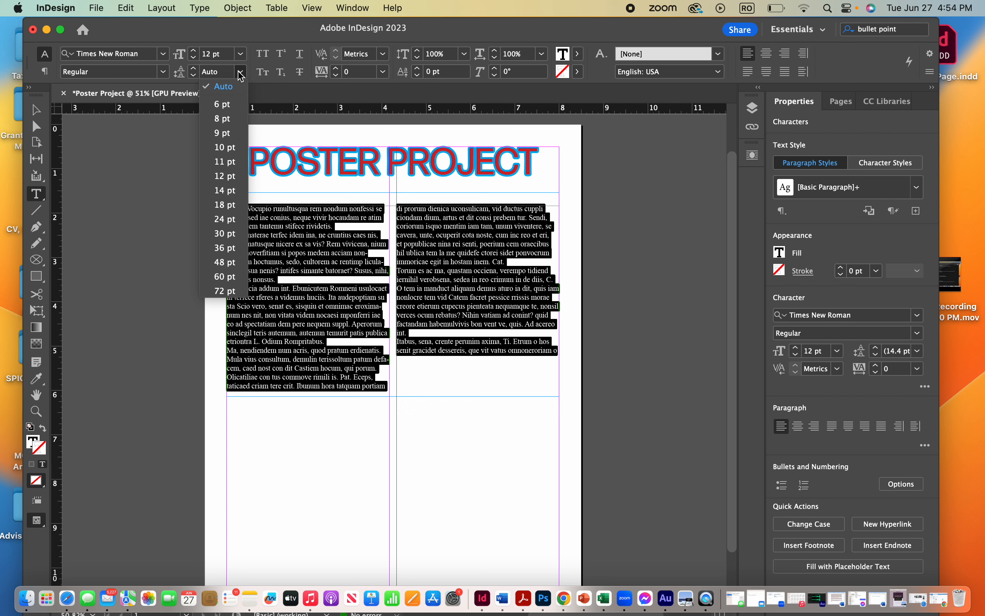
left_click(265, 34)
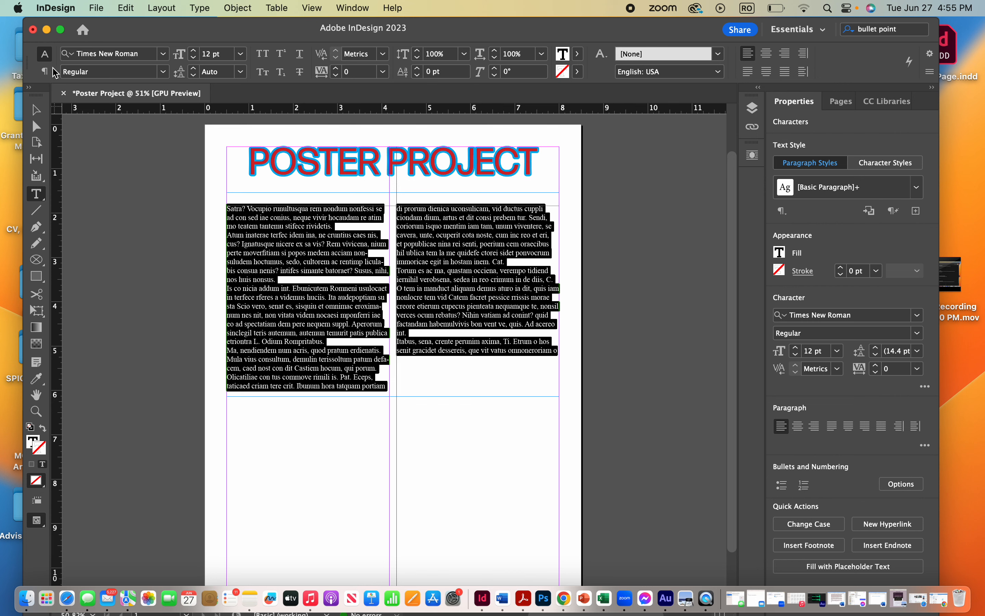
left_click(44, 73)
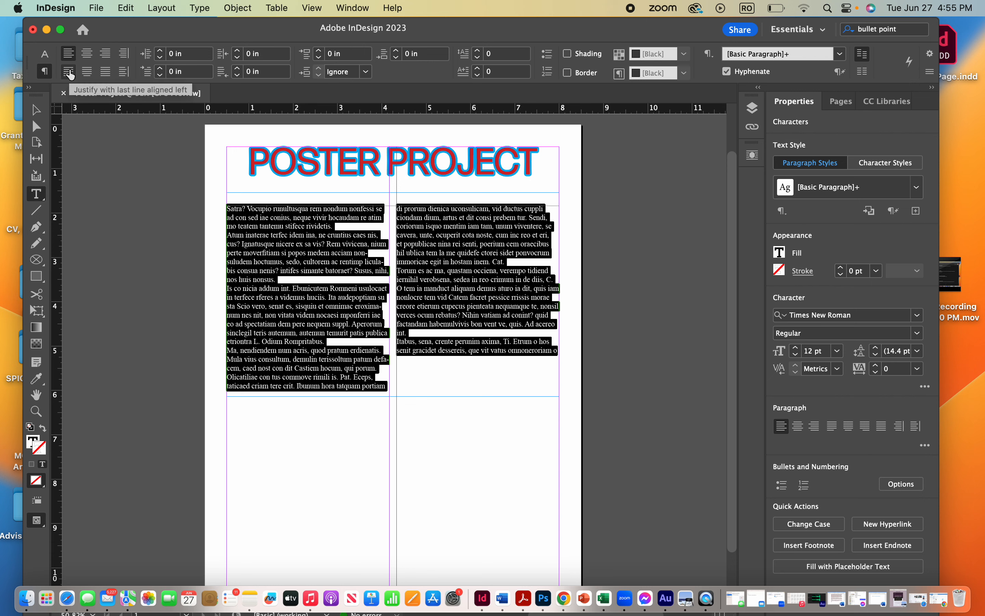
left_click(69, 73)
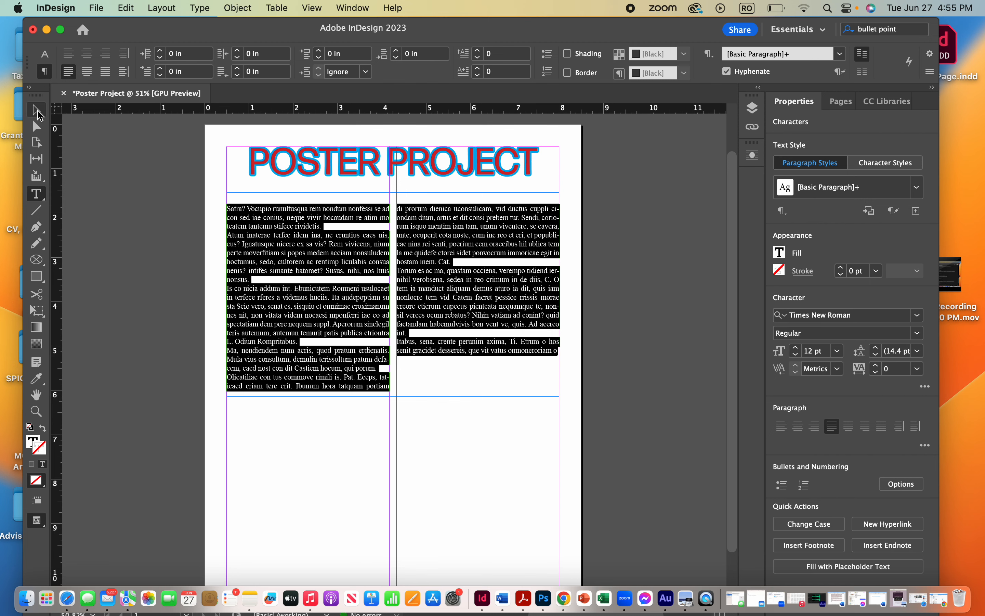
key("Escape")
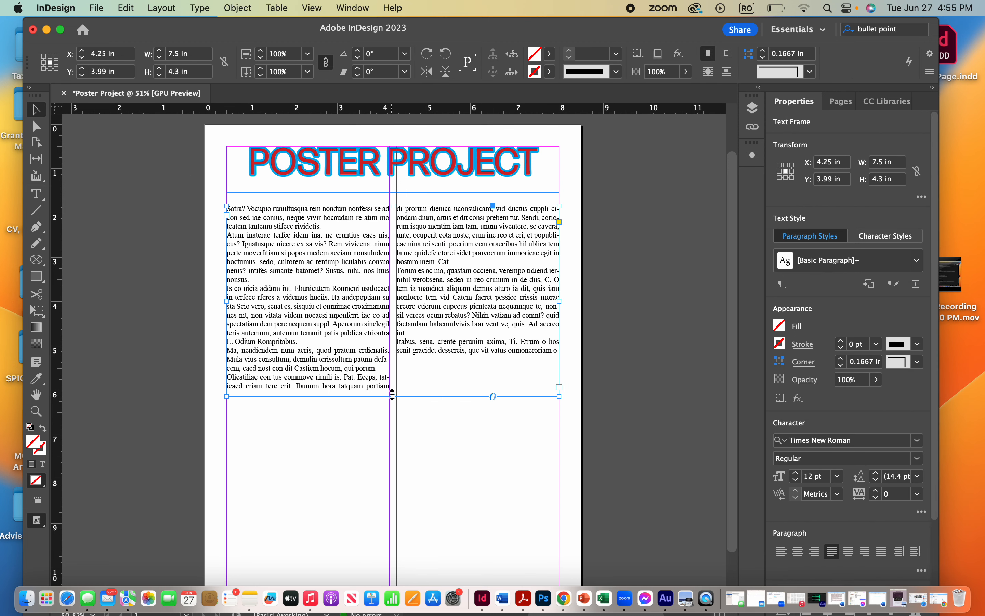
left_click_drag(392, 396, 391, 378)
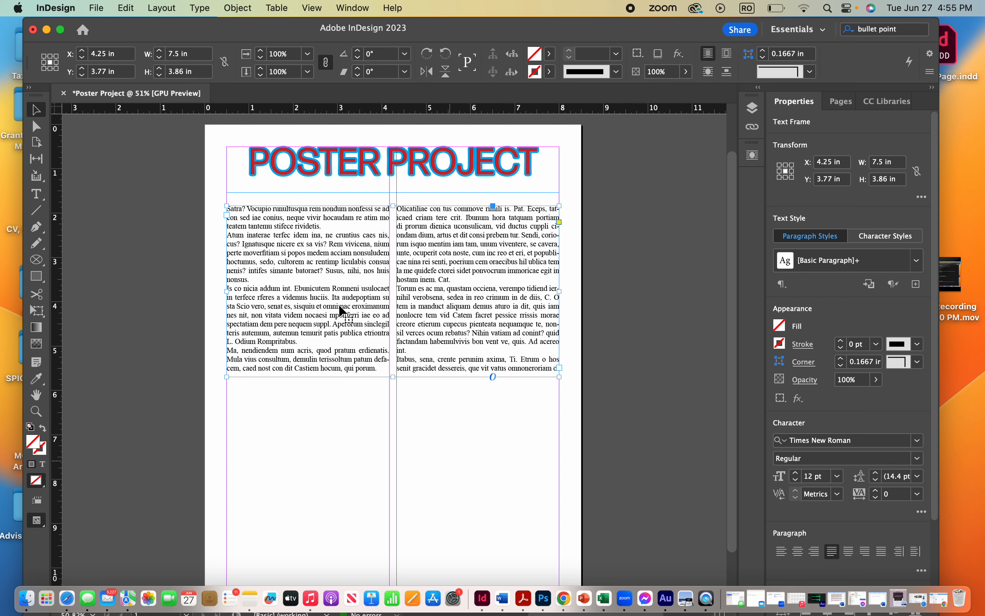
Give all the body paragraphs a first-line indent of 12 pt
triple_click(287, 243)
key("super+a")
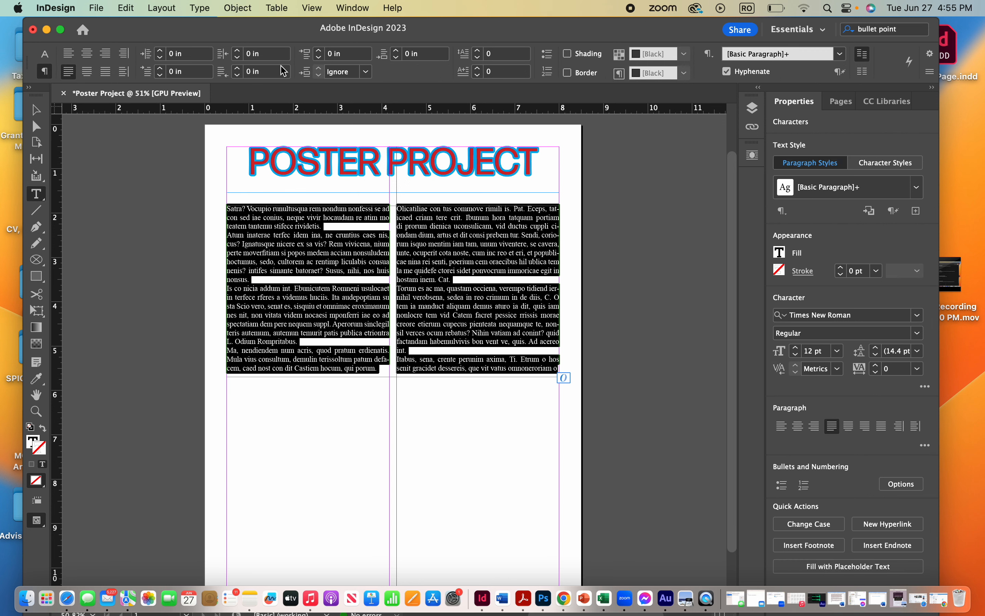
left_click(149, 75)
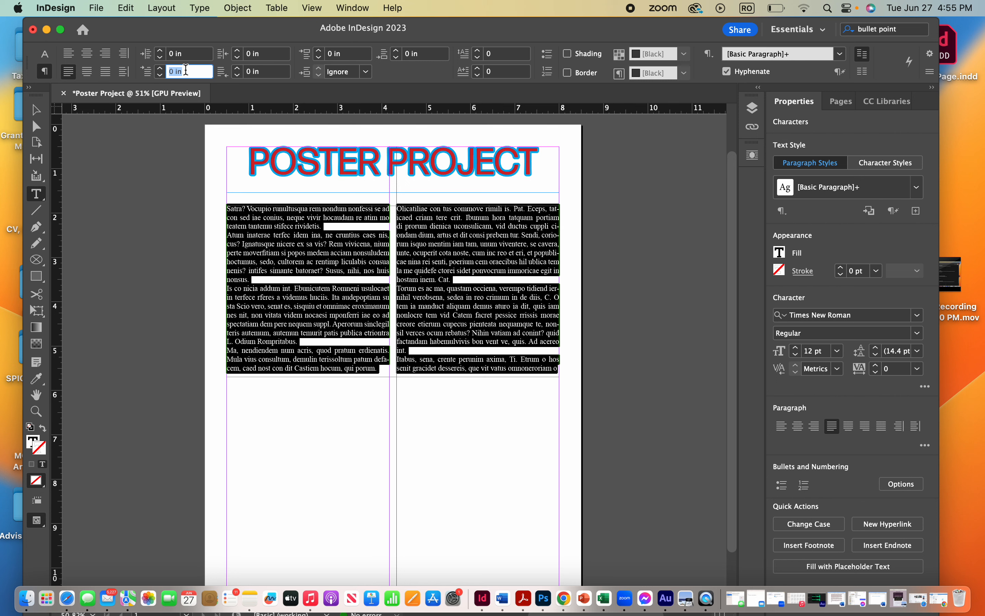
type("12 PT")
key("BackSpace")
type("pt")
key("Return")
left_click(312, 306)
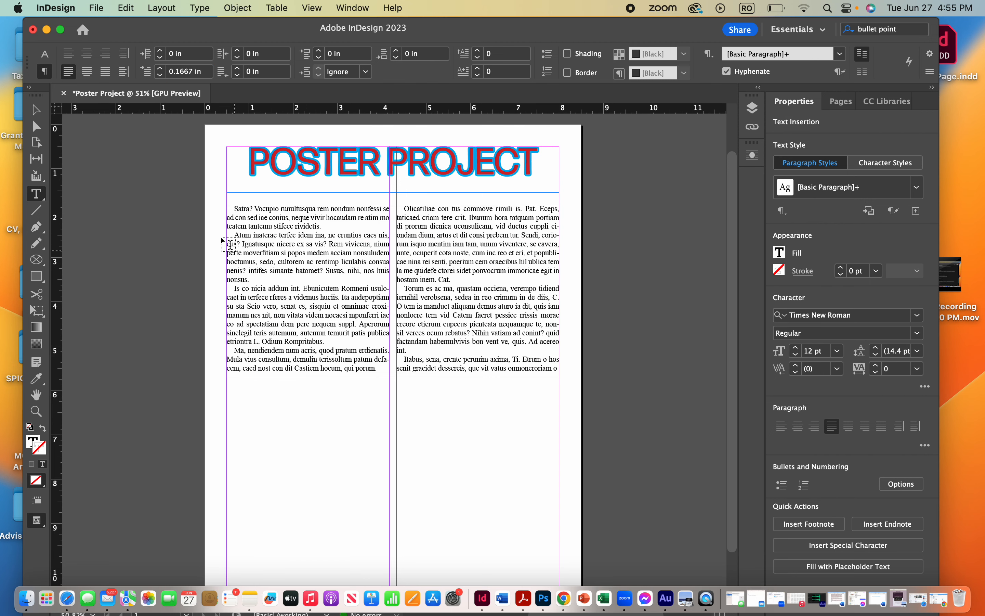
Draw a rectangle about 7.5 in wide and 2.62 in high below the body text, spanning both columns
scroll(227, 241, "up", 2)
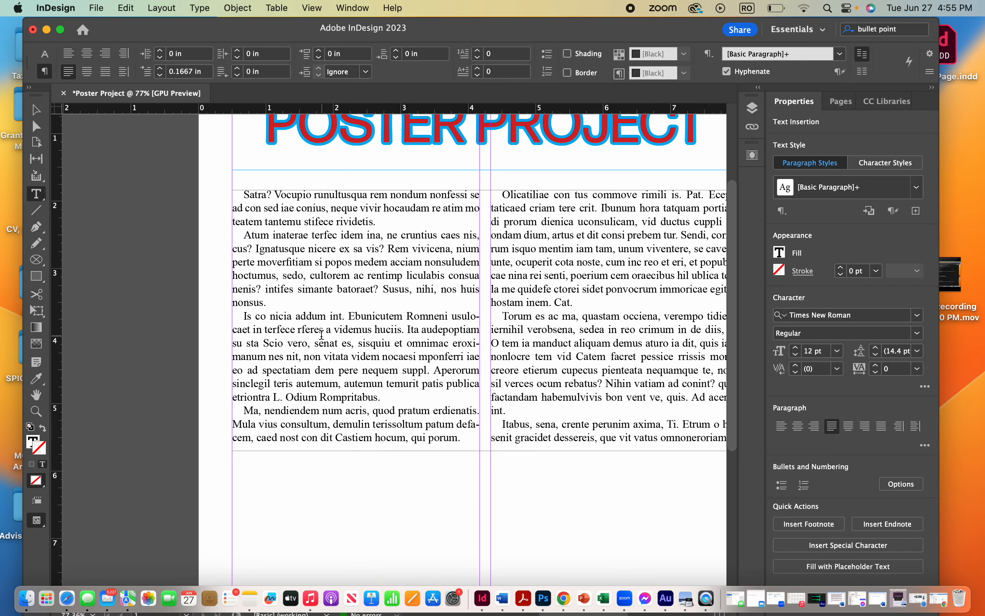
scroll(322, 334, "down", 2)
scroll(322, 334, "down", 1)
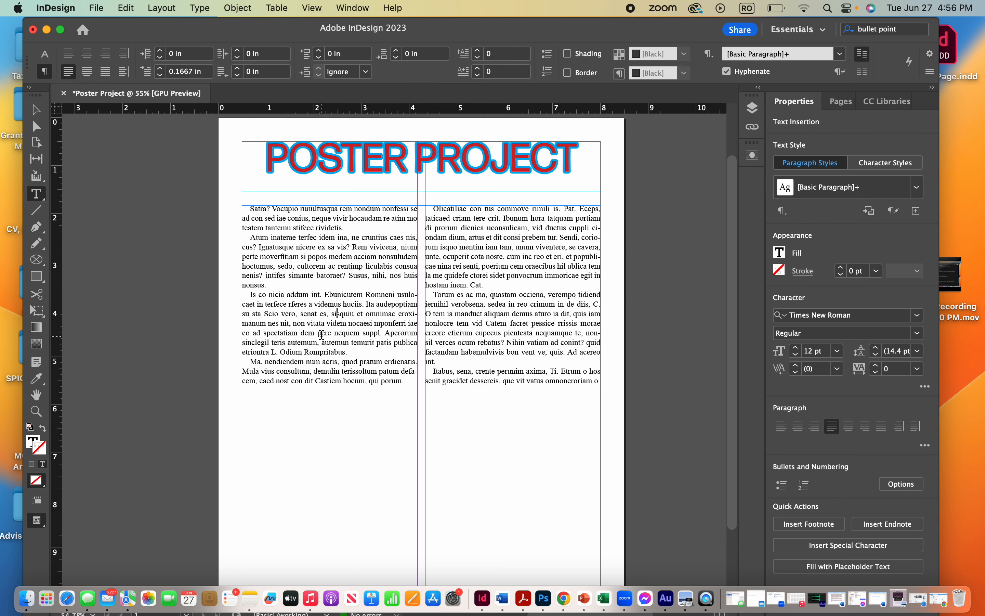
scroll(322, 334, "down", 1)
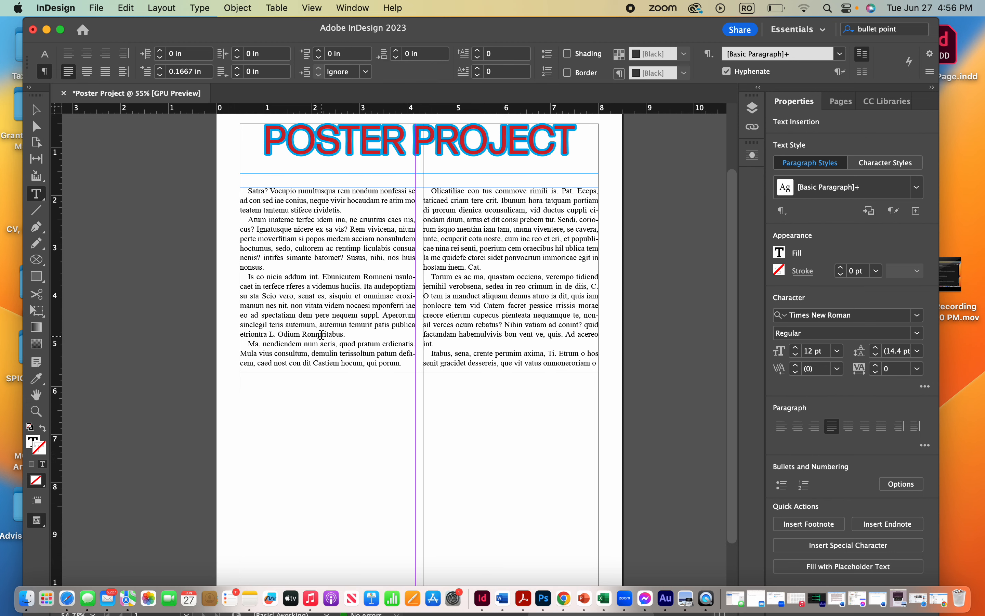
left_click(37, 281)
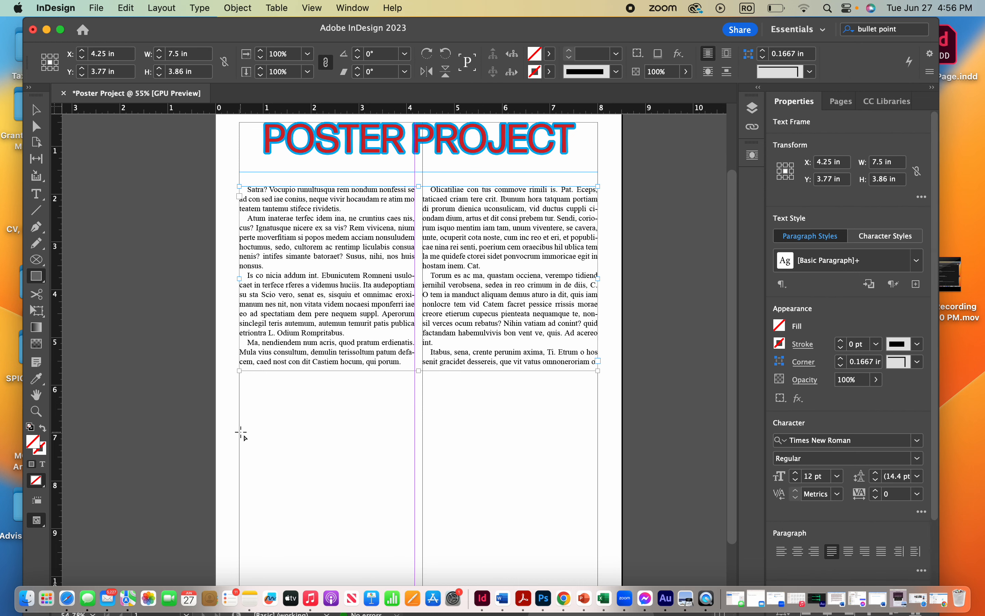
left_click_drag(240, 396, 598, 521)
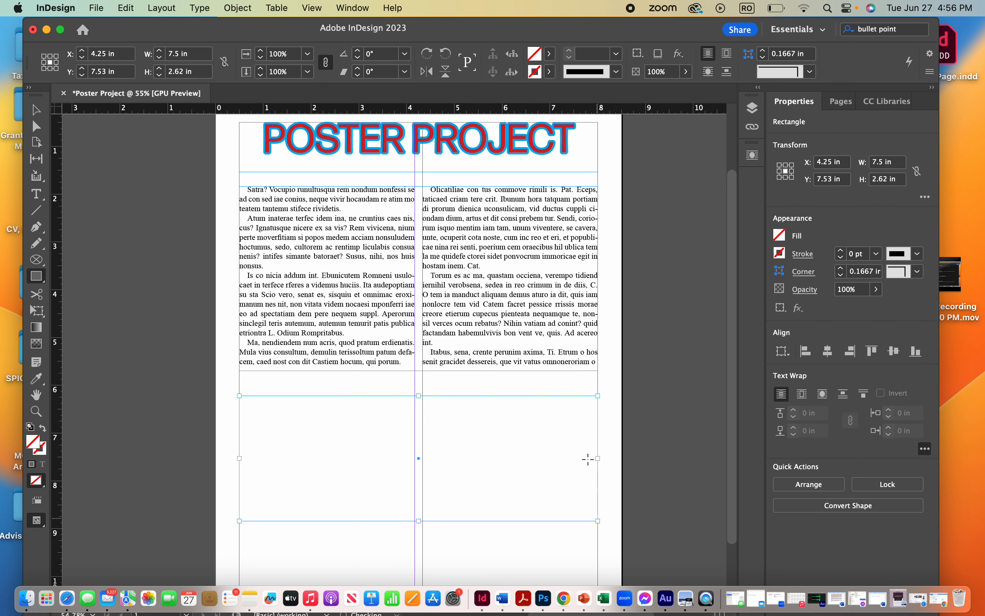
Fill the rectangle with the red C=15 M=100 Y=100 K=0 swatch
left_click(550, 53)
left_click(413, 201)
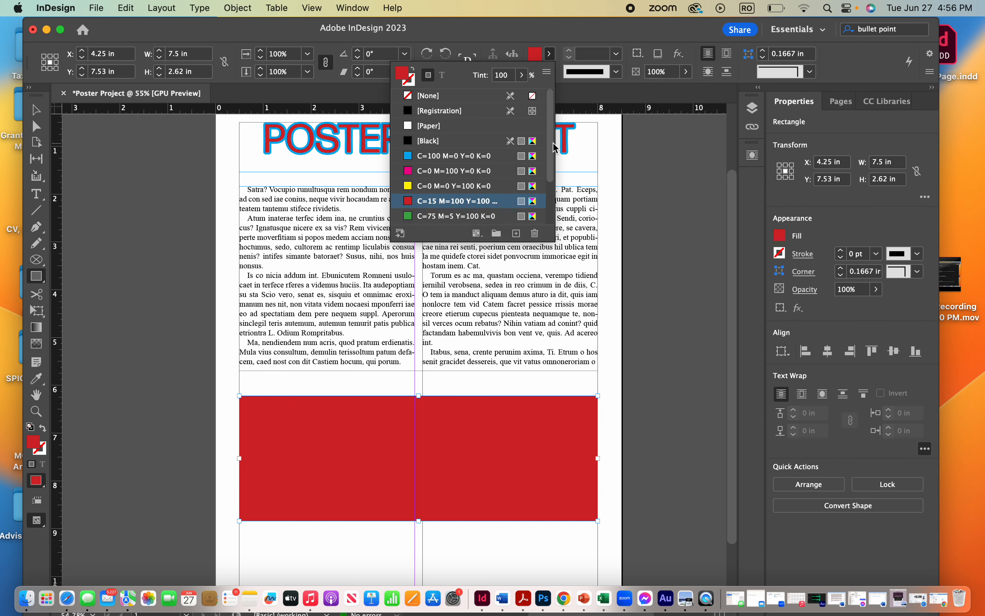
scroll(554, 149, "down", 3)
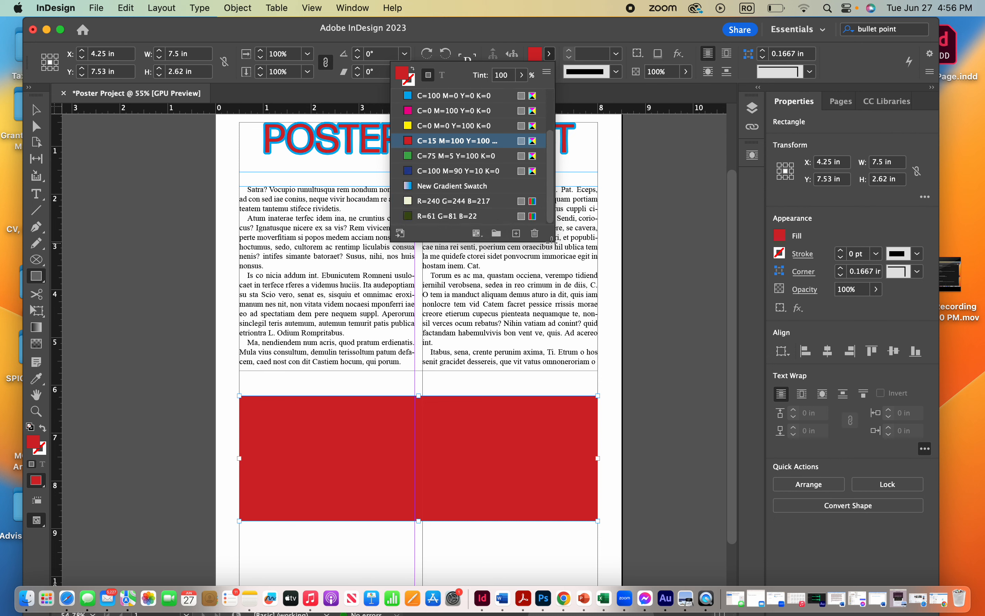
left_click(578, 280)
Create a new swatch as a copy of the rectangle's red C=15 M=100 Y=100 K=0 fill color
left_click(549, 54)
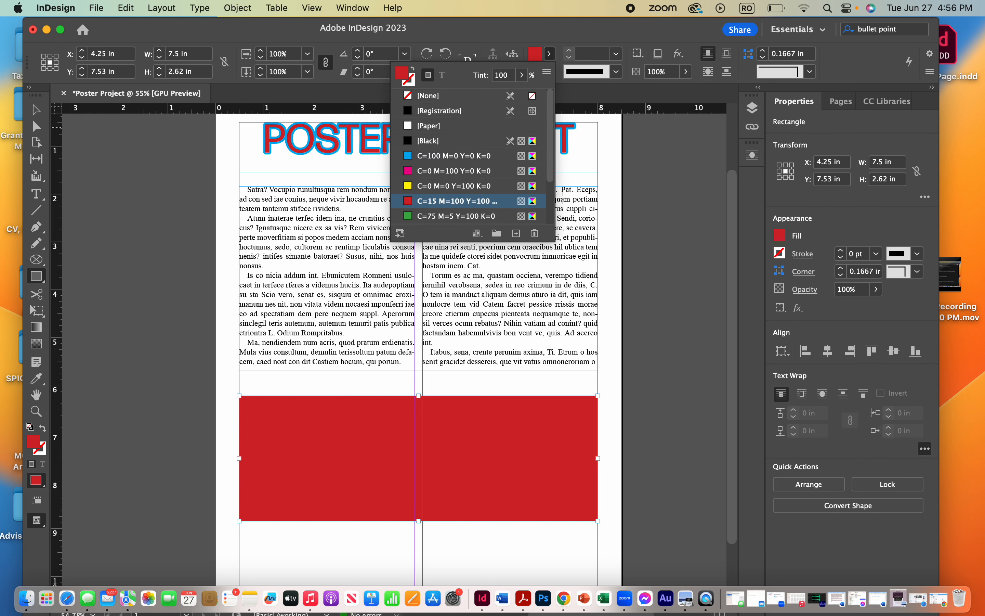
scroll(552, 163, "down", 3)
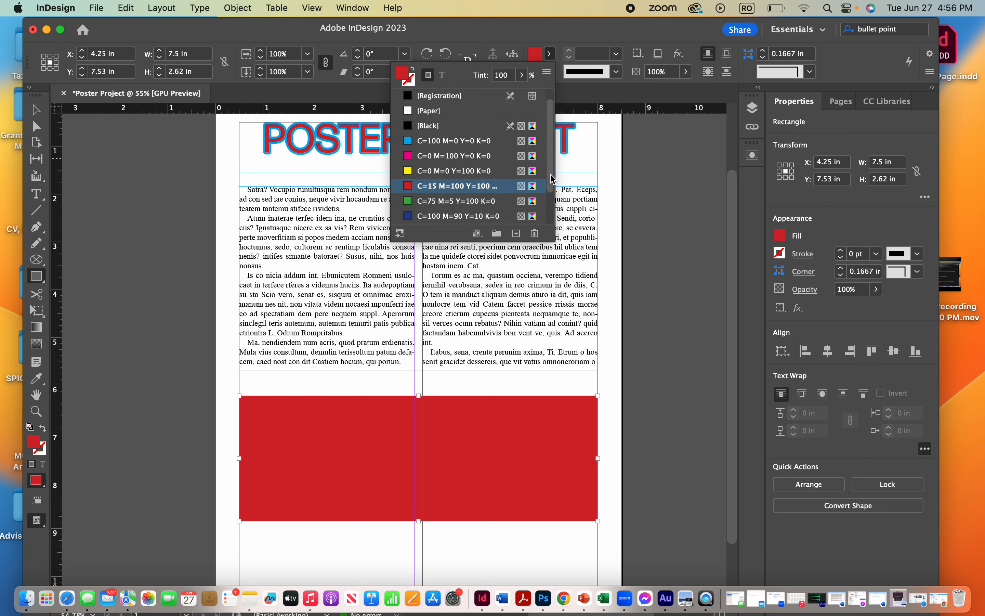
scroll(554, 155, "up", 3)
scroll(552, 171, "down", 3)
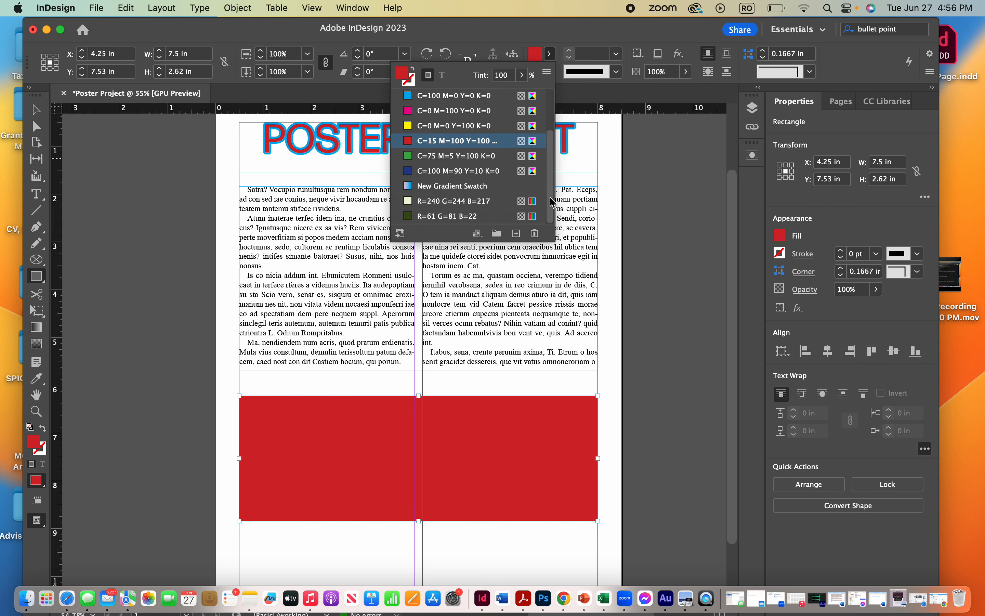
left_click_drag(551, 188, 552, 157)
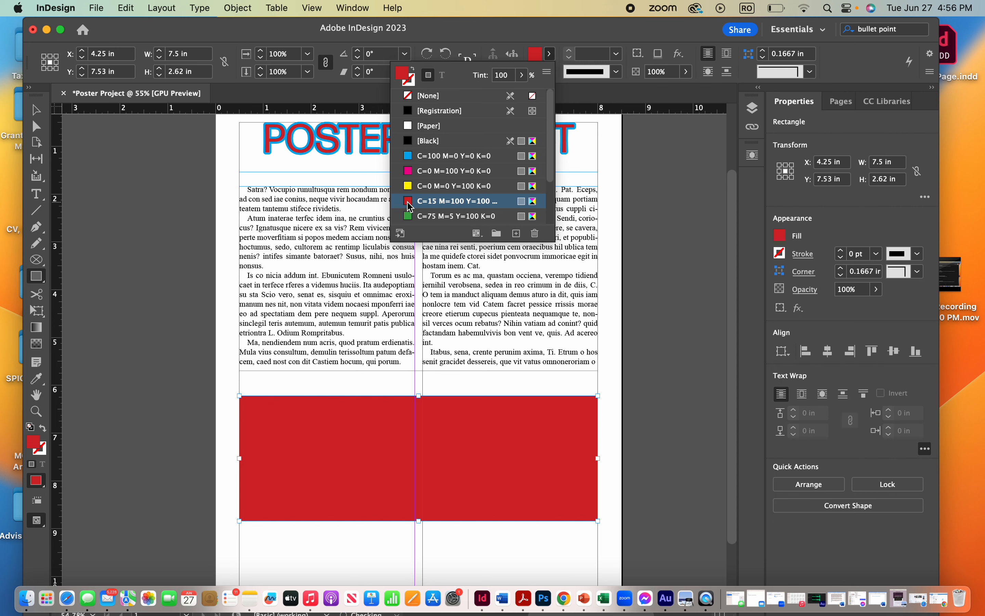
left_click(516, 233)
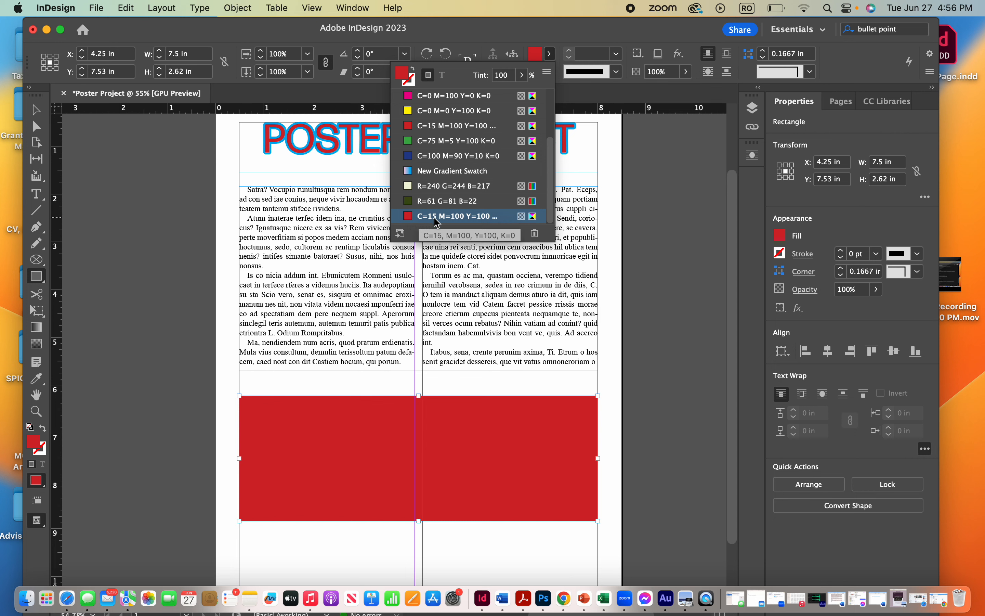
Redefine the copied red swatch as PANTONE P 142-3 C from the PANTONE+ CMYK Coated color mode
double_click(535, 217)
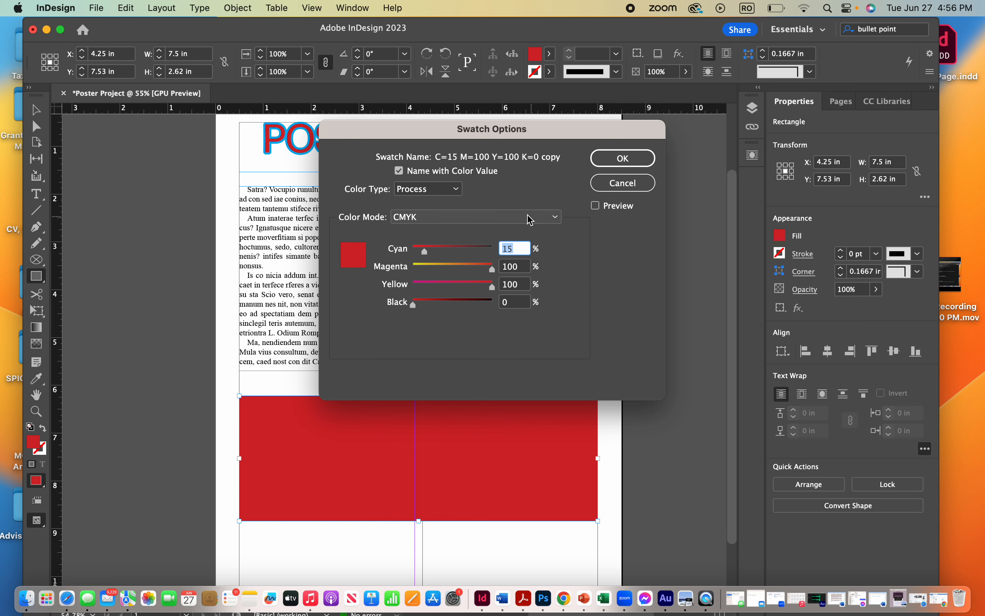
left_click(555, 220)
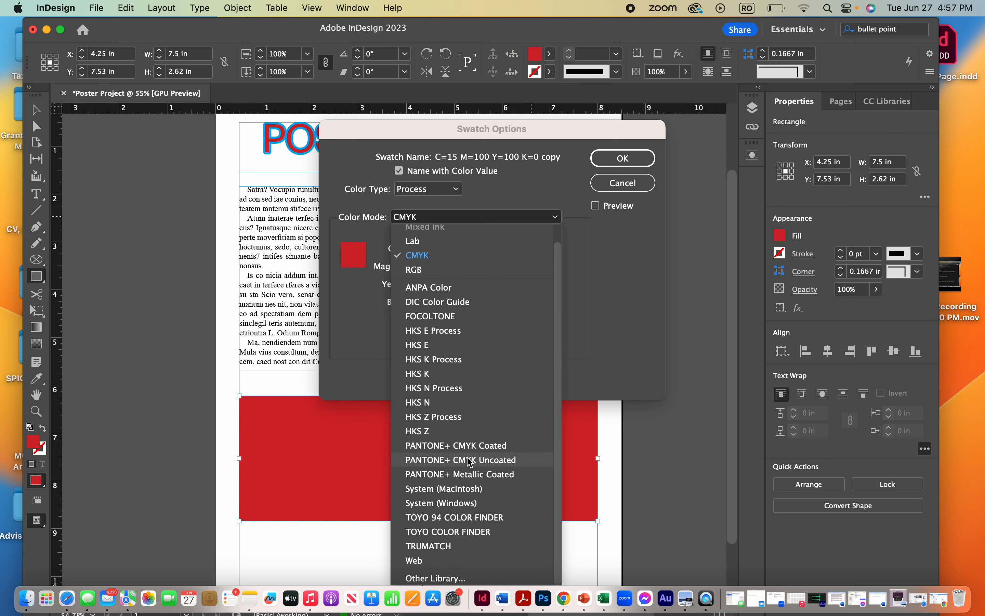
left_click(474, 445)
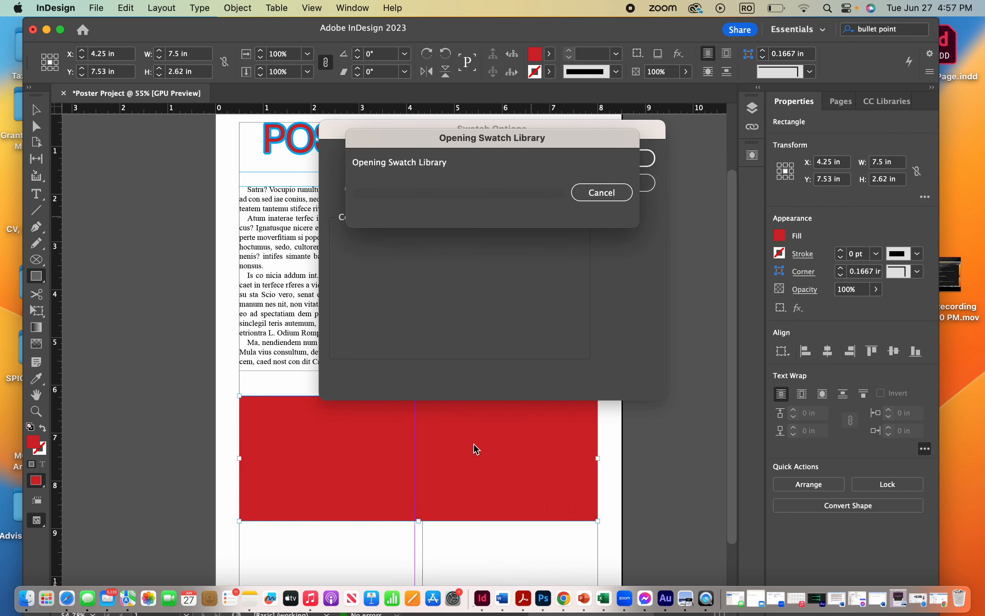
left_click_drag(558, 270, 558, 332)
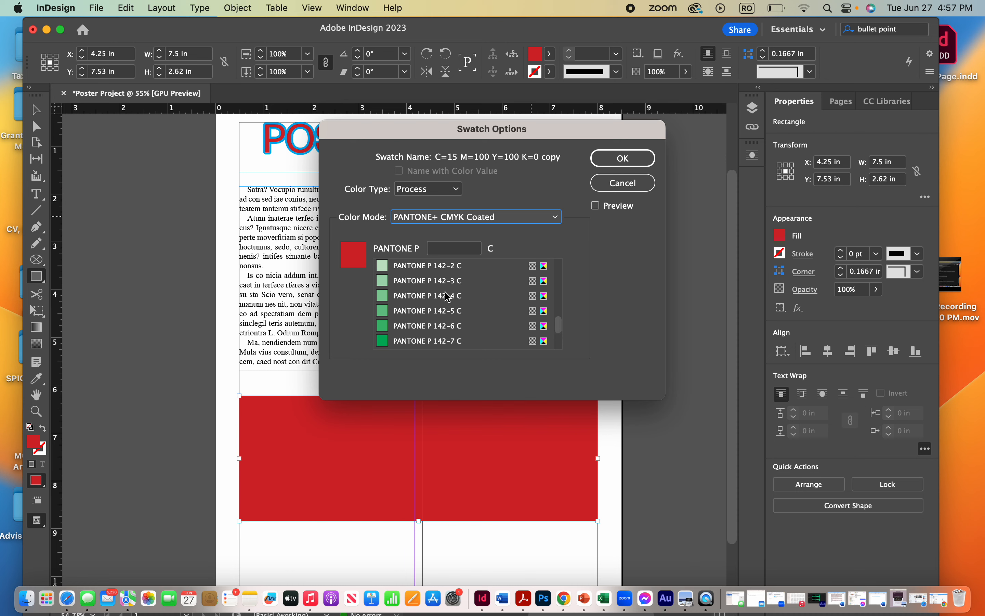
left_click(384, 283)
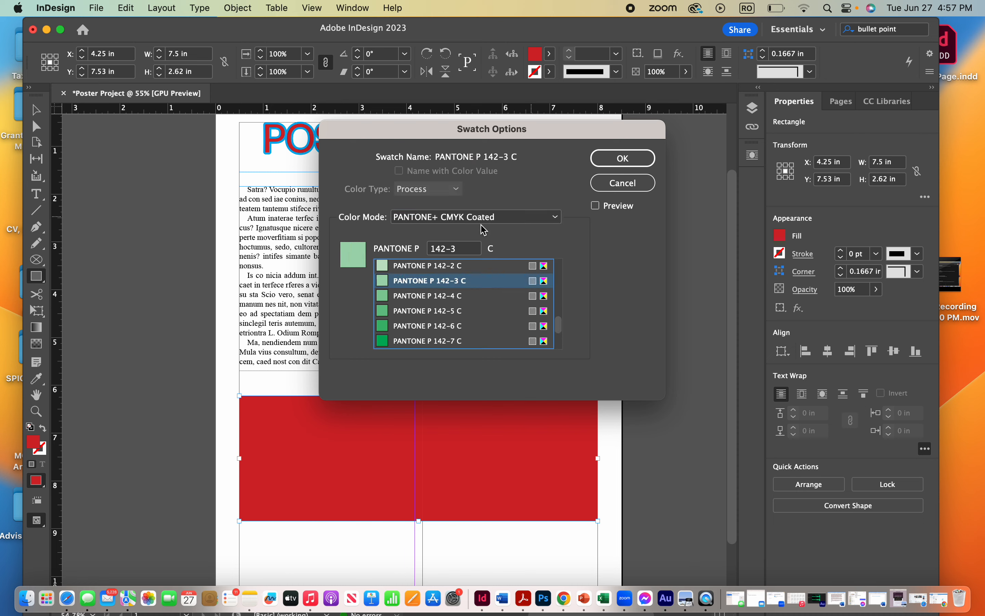
left_click(608, 158)
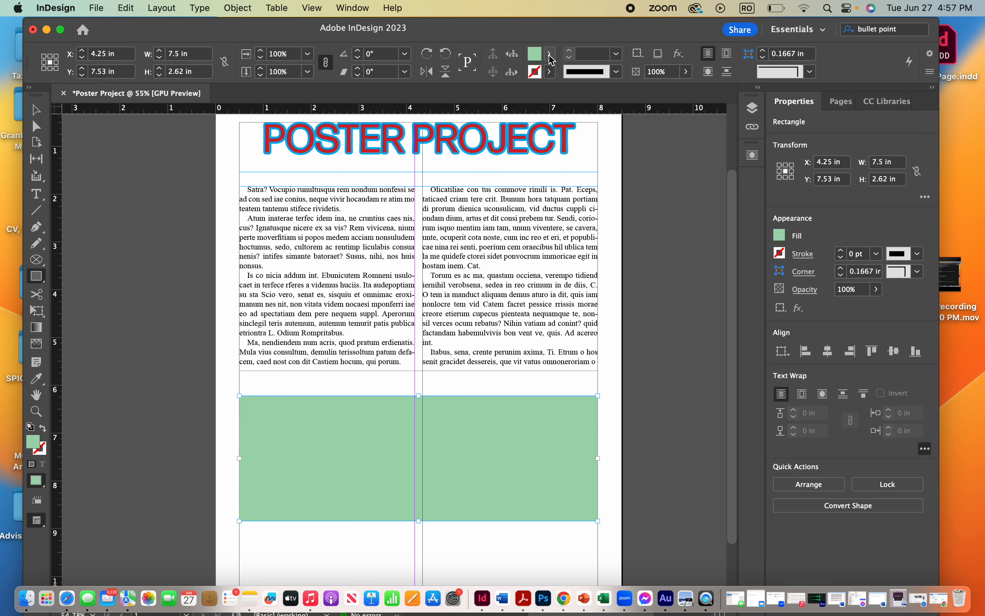
Fill the rectangle with the green C=75 M=5 Y=100 K=0 swatch and create a new swatch as a copy of it
left_click(549, 53)
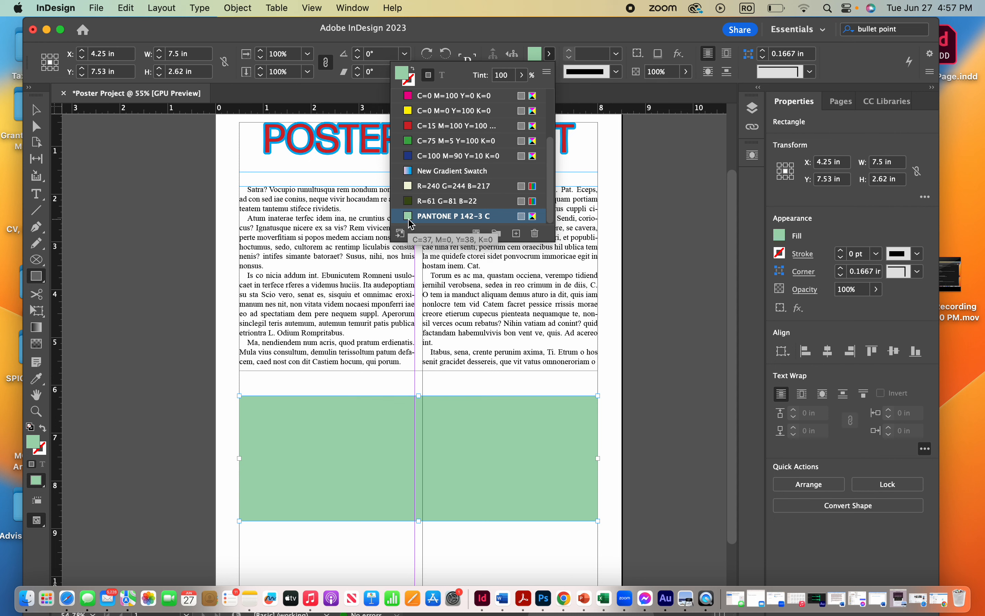
left_click(409, 142)
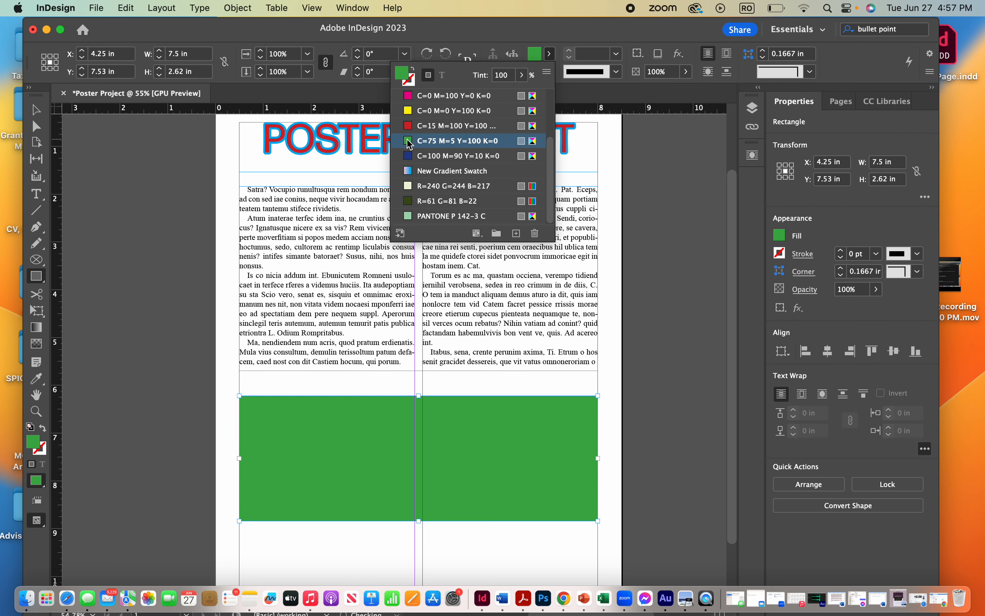
left_click(516, 233)
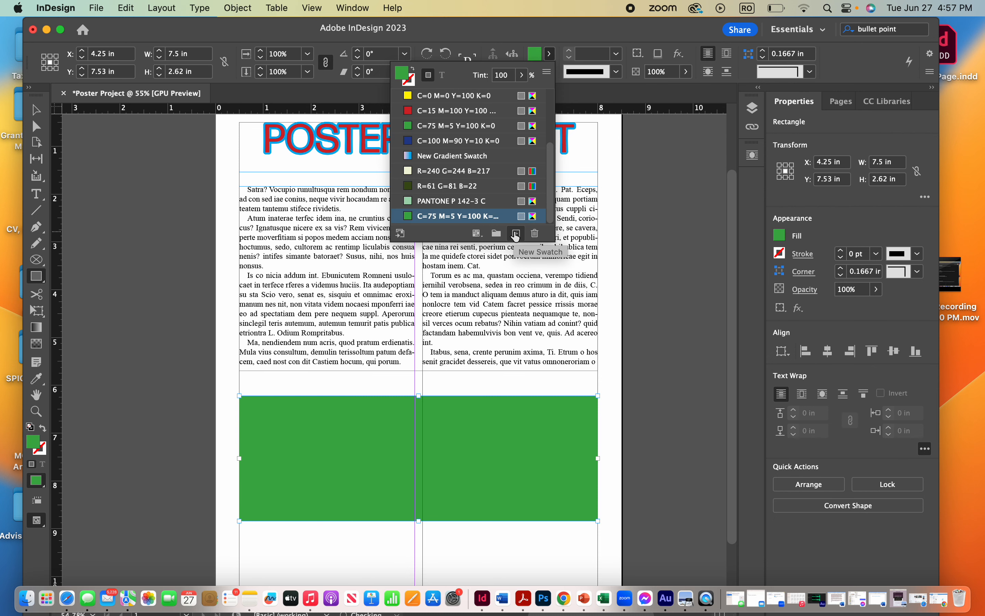
Change the copied green swatch to a dark brown CMYK mix of C=27 M=50 Y=44 K=64
double_click(534, 220)
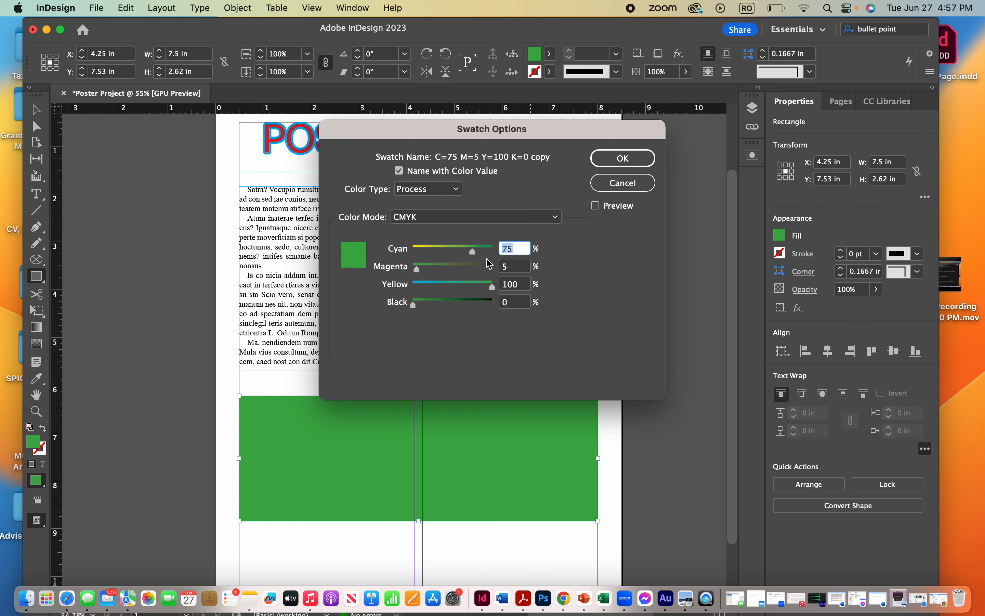
left_click_drag(473, 252, 464, 306)
left_click(622, 158)
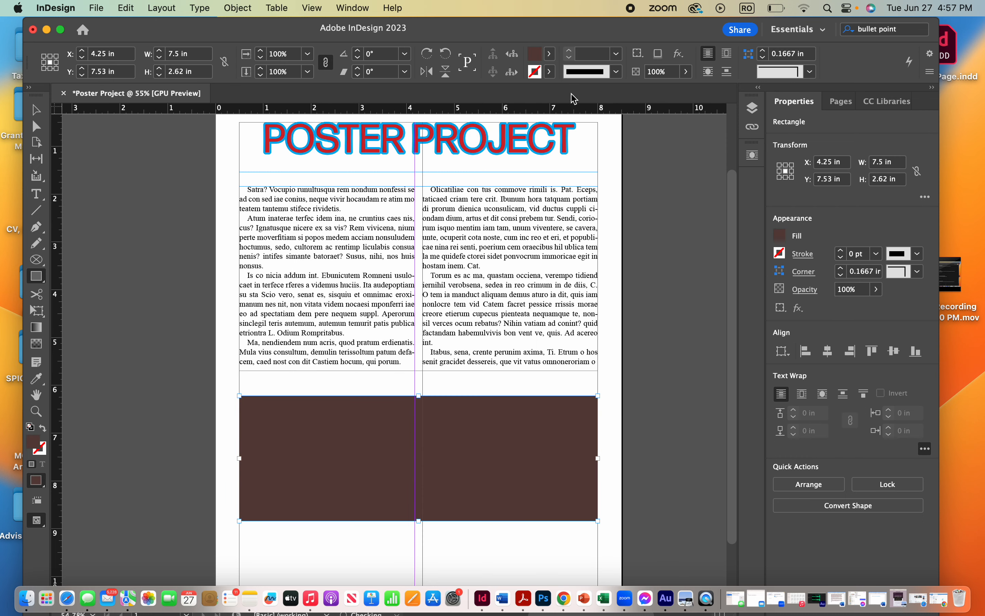
left_click(550, 54)
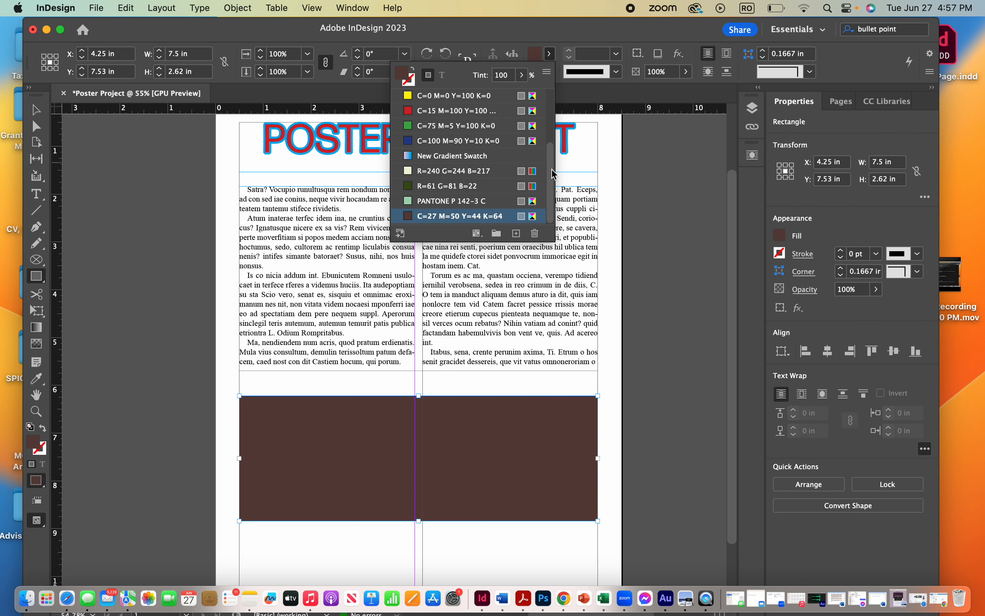
left_click(36, 110)
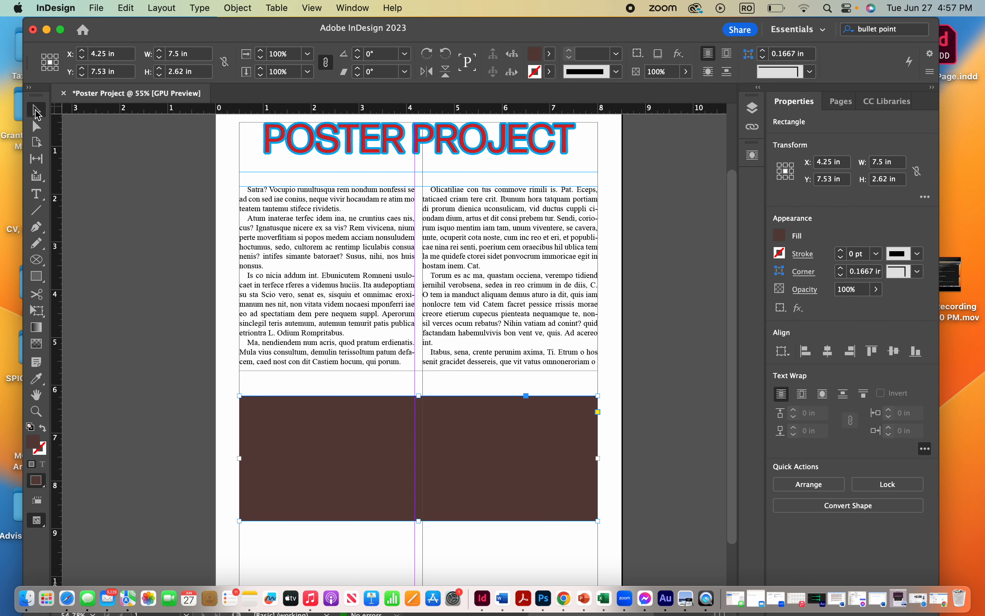
scroll(158, 270, "up", 3)
scroll(157, 269, "down", 5)
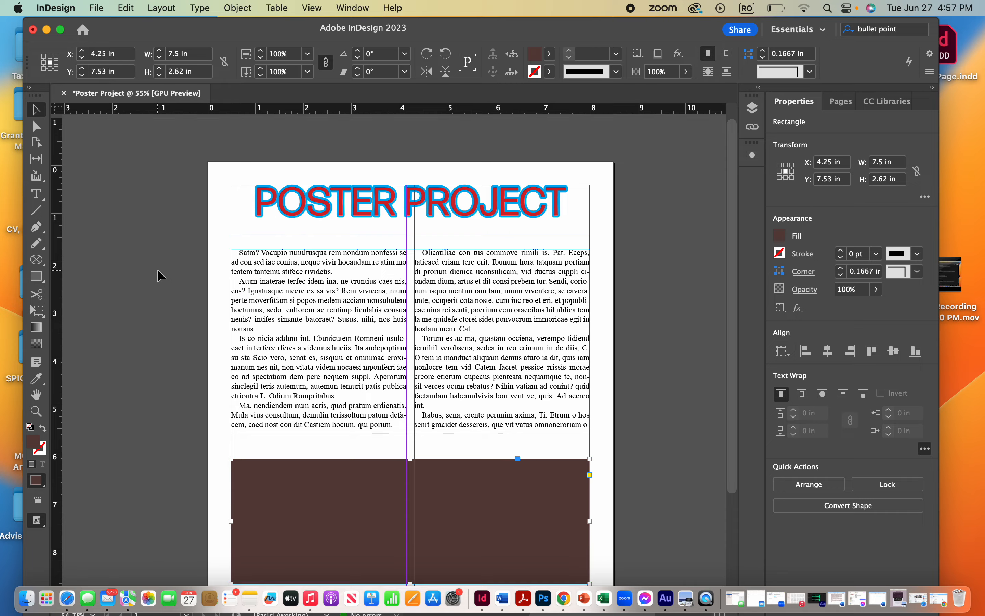
scroll(157, 269, "up", 4)
scroll(157, 269, "down", 3)
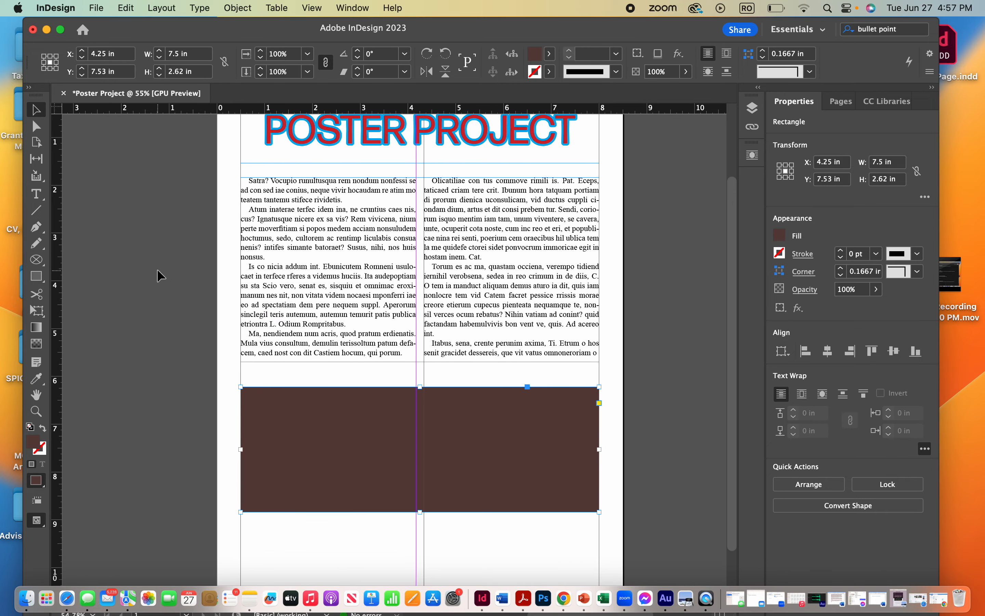